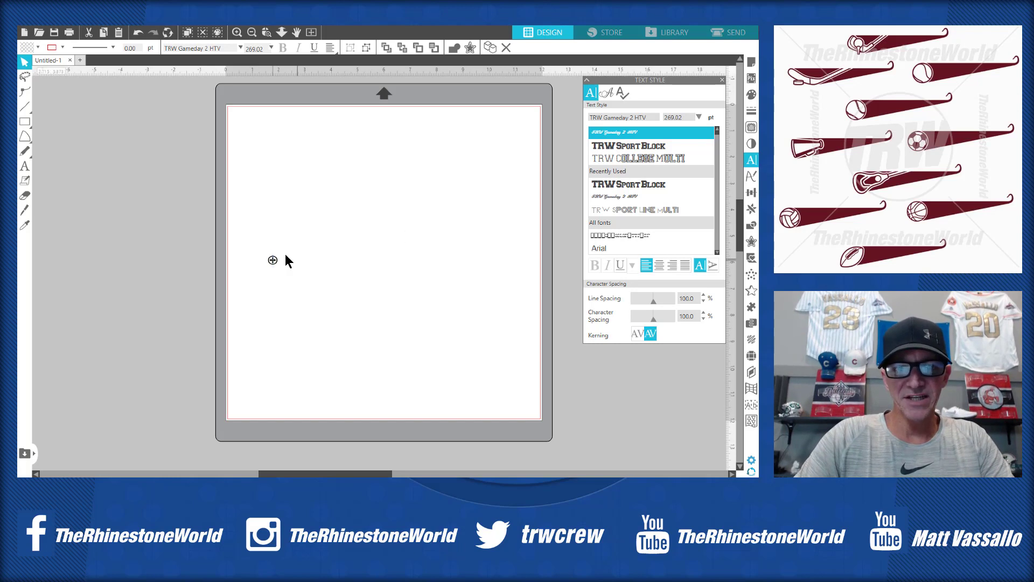
# Add the text "Wildcats" to the blank page.
pyautogui.click(275, 231)
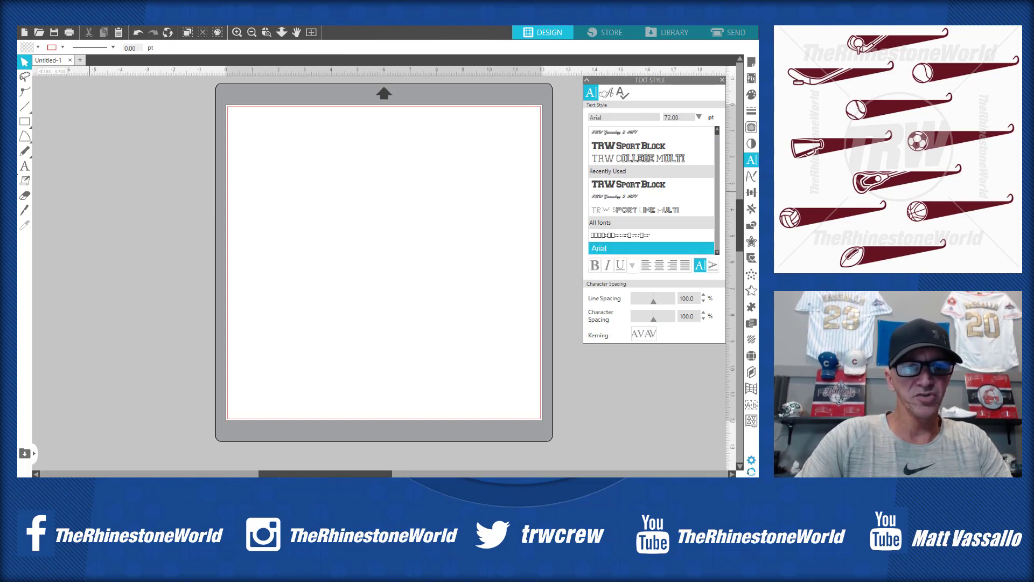
pyautogui.click(24, 165)
pyautogui.click(253, 243)
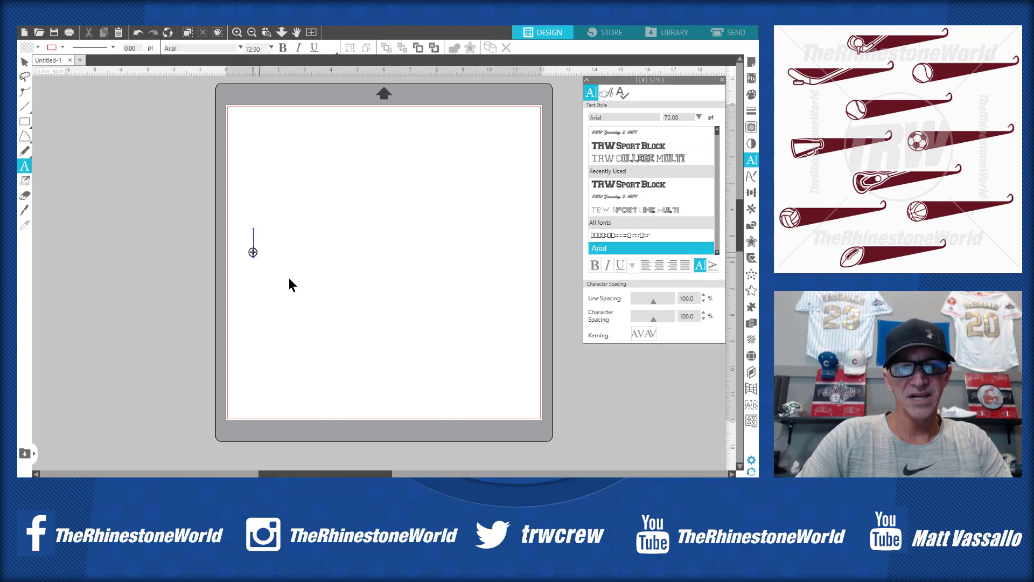
pyautogui.write('Wild')
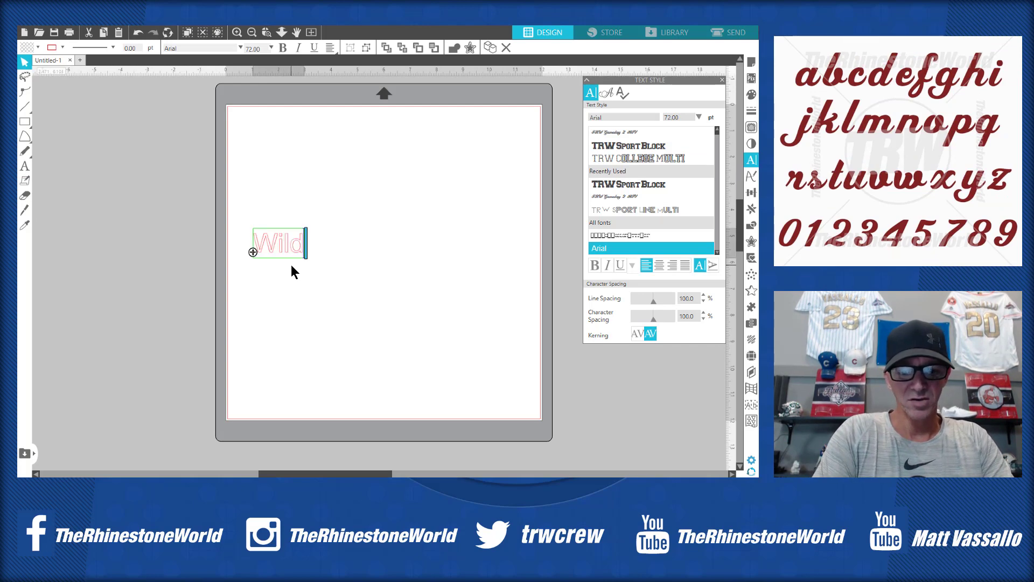
pyautogui.write('cats')
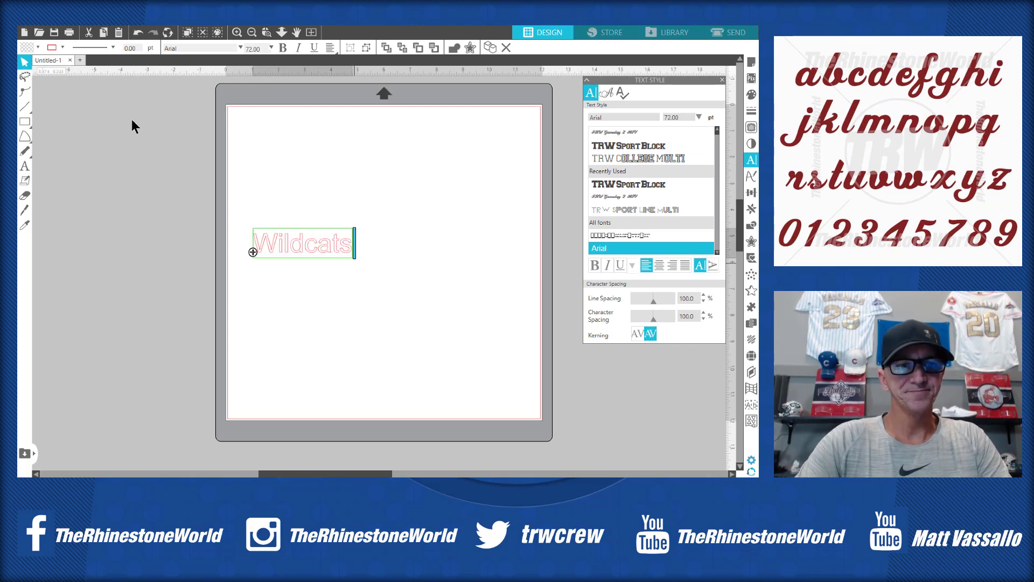
# Enlarge the Wildcats text to about 9.2 inches wide and set its font to TRW Gameday 2 HTV.
pyautogui.click(361, 235)
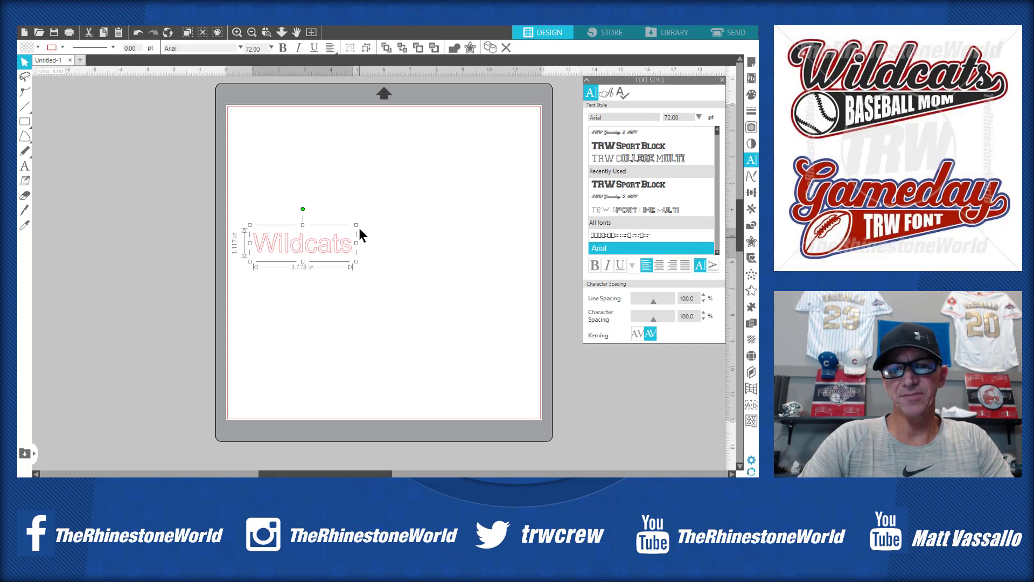
pyautogui.moveTo(355, 225); pyautogui.dragTo(492, 152)
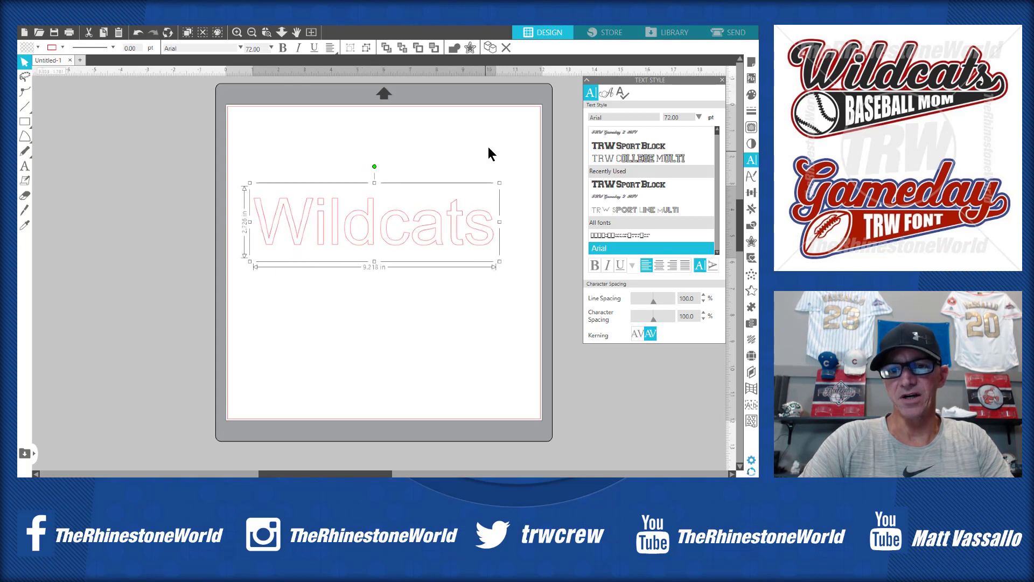
pyautogui.click(630, 133)
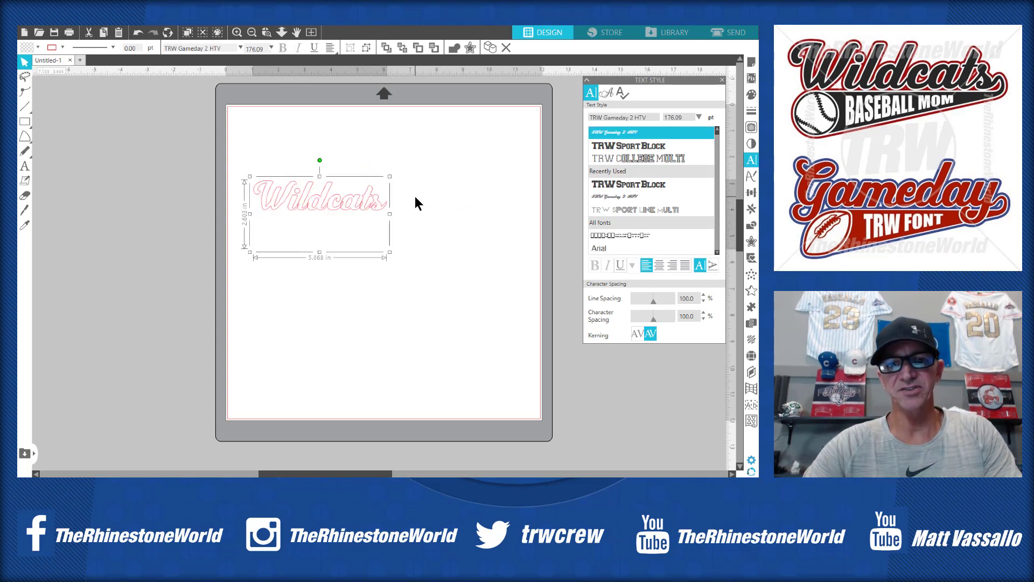
# Try the font's sports tails at the end of Wildcats, adding and removing the digits 1 to 9 and 0 one at a time.
pyautogui.doubleClick(386, 208)
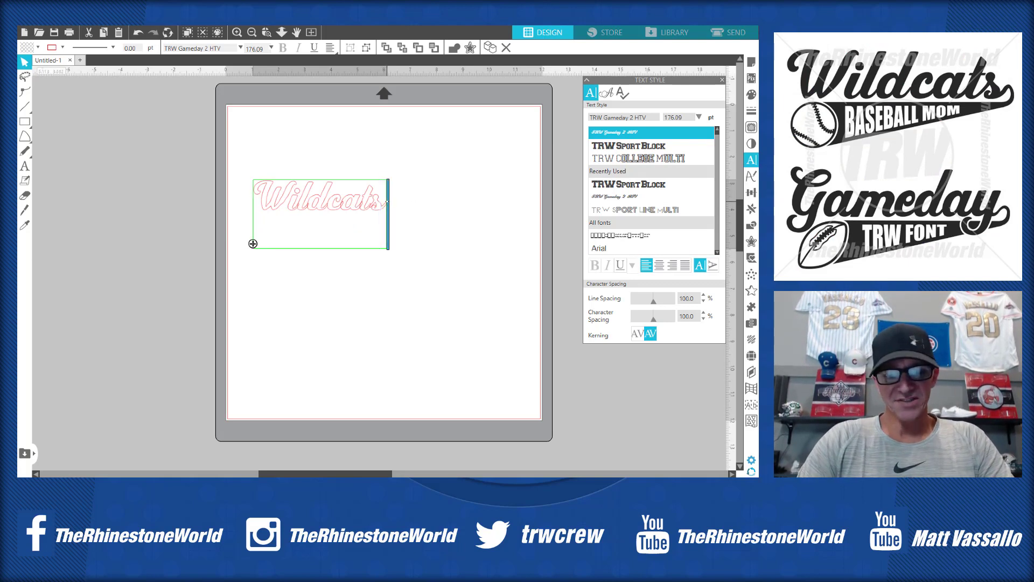
pyautogui.write('1')
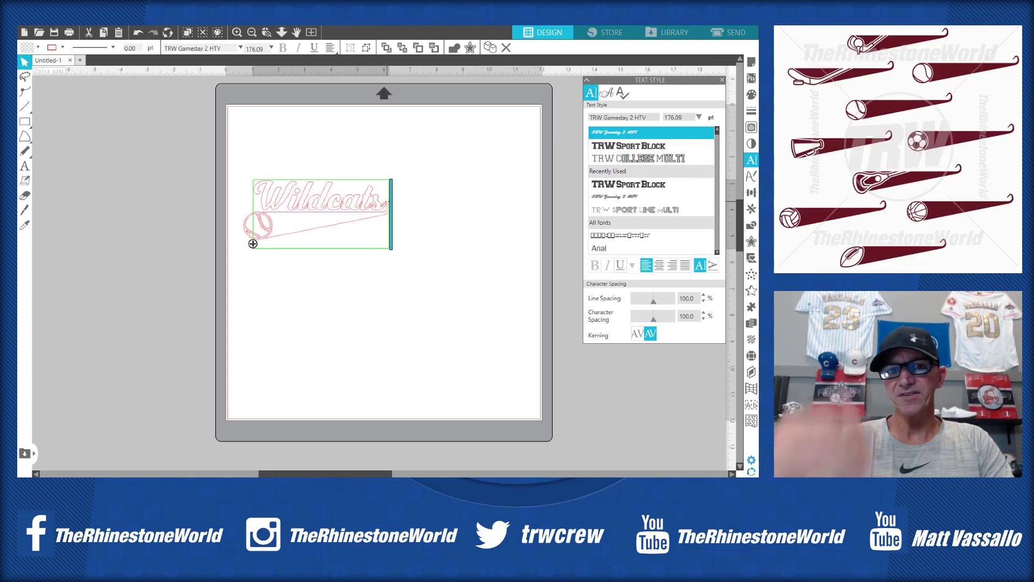
pyautogui.press('BackSpace')
pyautogui.write('2')
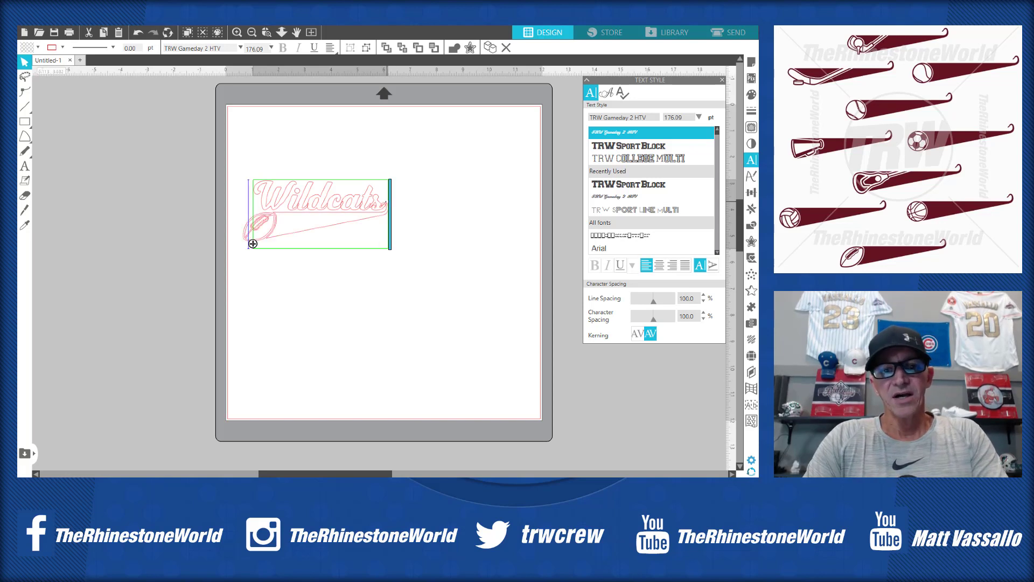
pyautogui.press('BackSpace')
pyautogui.write('3')
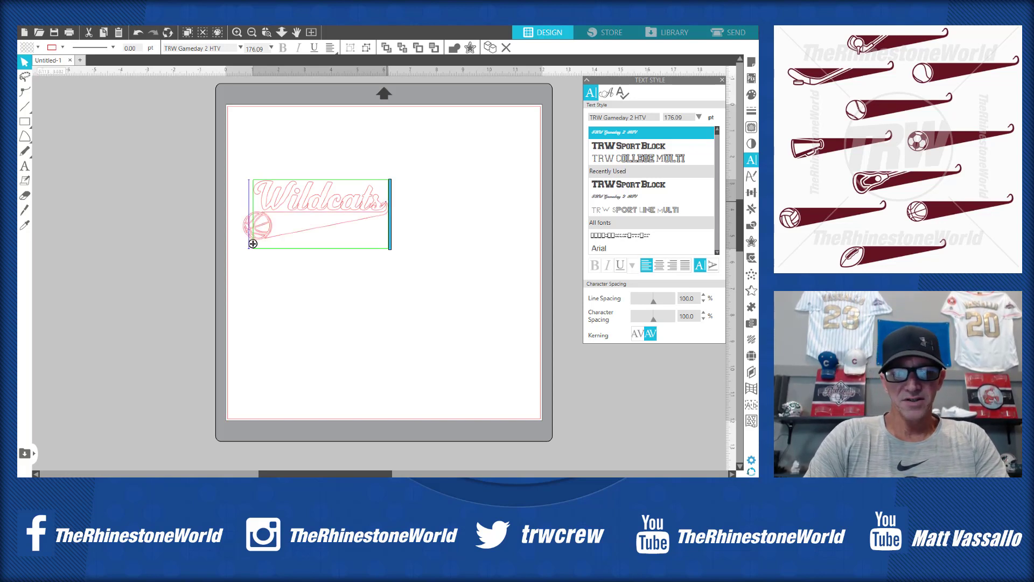
pyautogui.press('BackSpace')
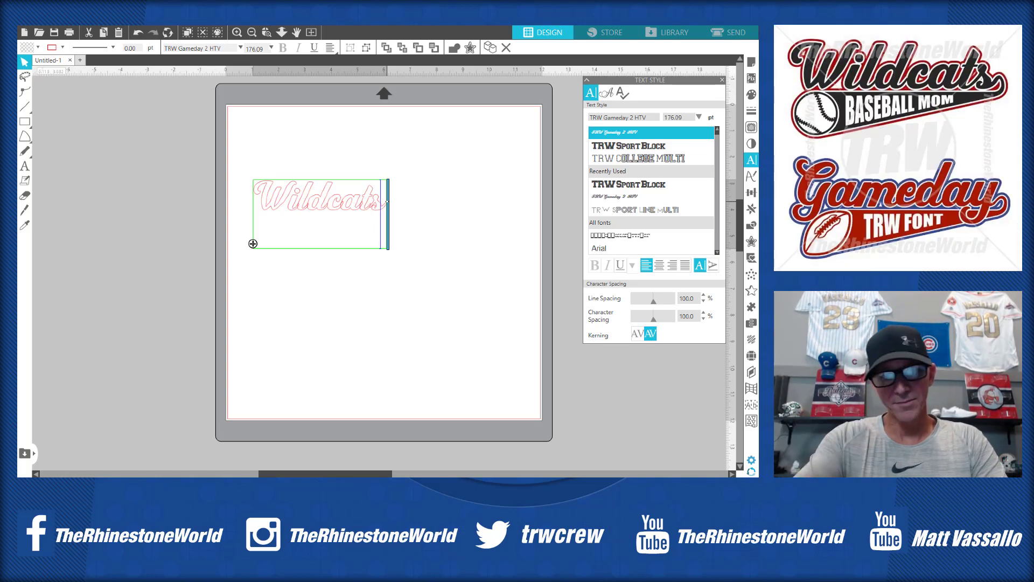
pyautogui.write('4')
pyautogui.press('BackSpace')
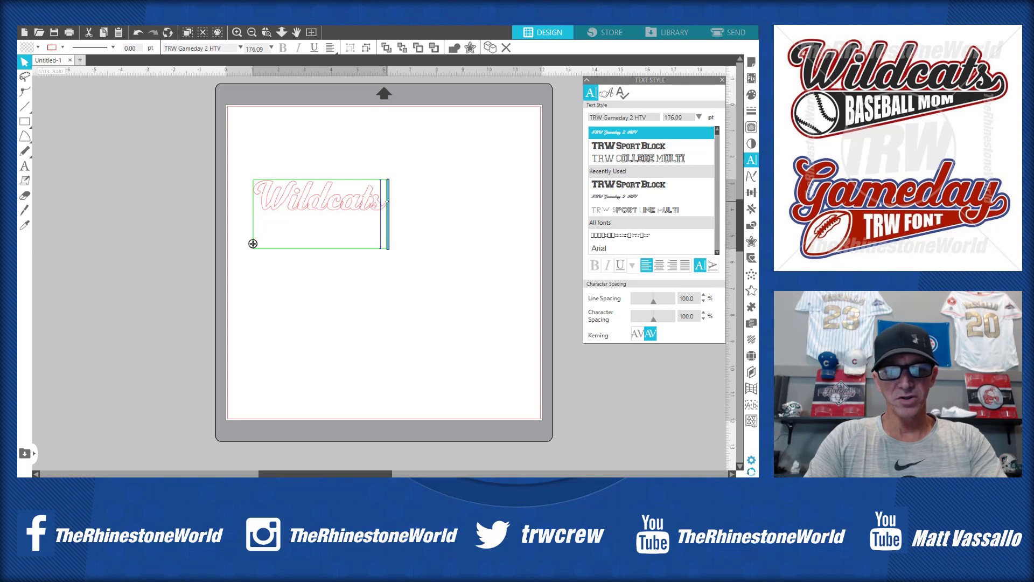
pyautogui.write('5')
pyautogui.press('BackSpace')
pyautogui.write('6')
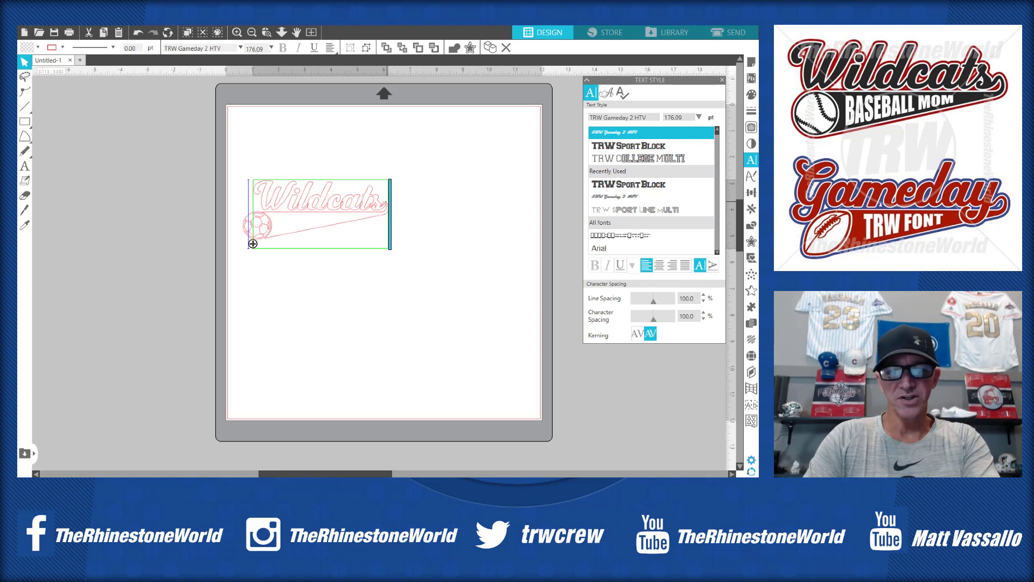
pyautogui.press('BackSpace')
pyautogui.write('7')
pyautogui.press('BackSpace')
pyautogui.write('8')
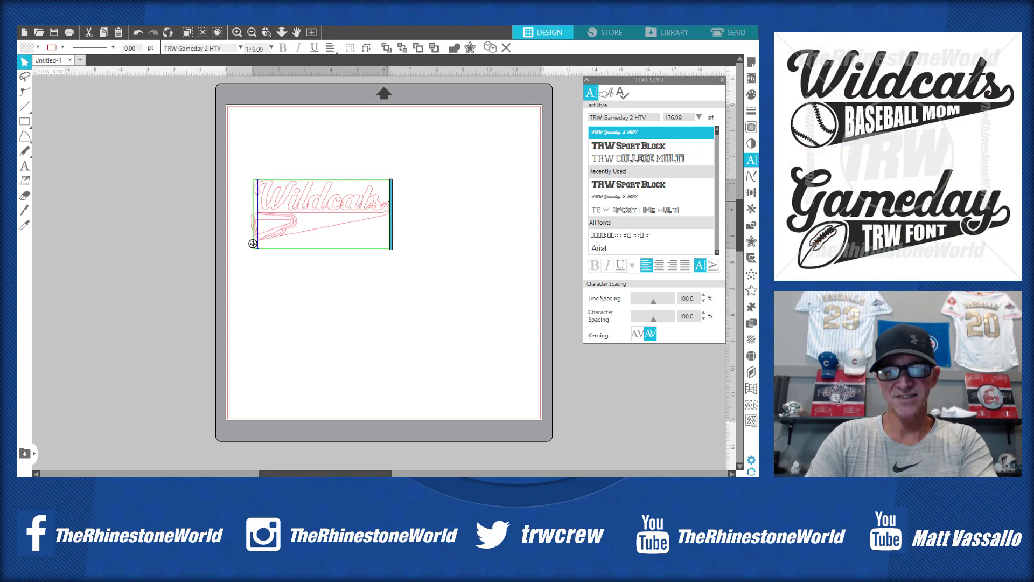
pyautogui.press('BackSpace')
pyautogui.write('9')
pyautogui.press('BackSpace')
pyautogui.write('0')
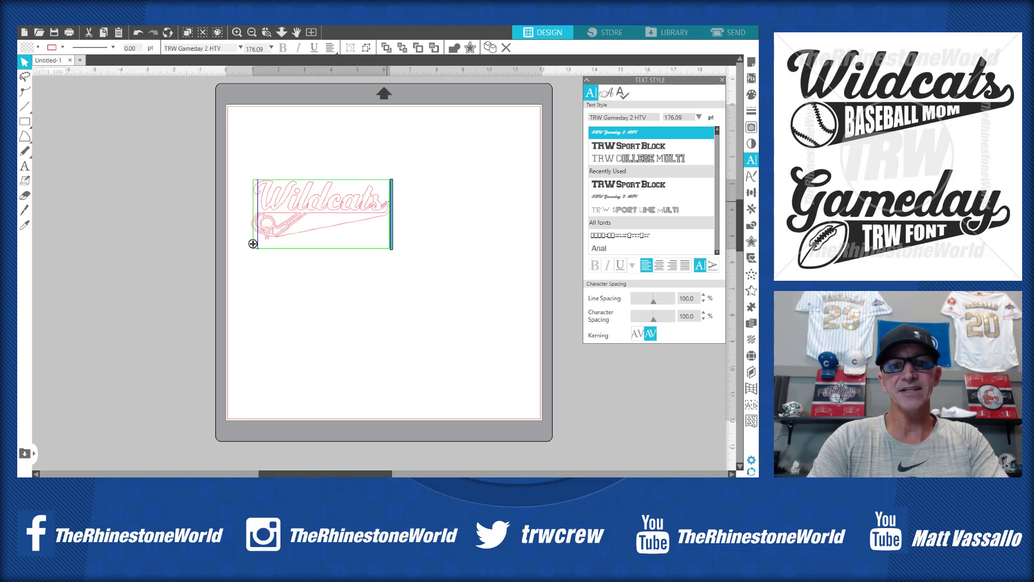
pyautogui.press('BackSpace')
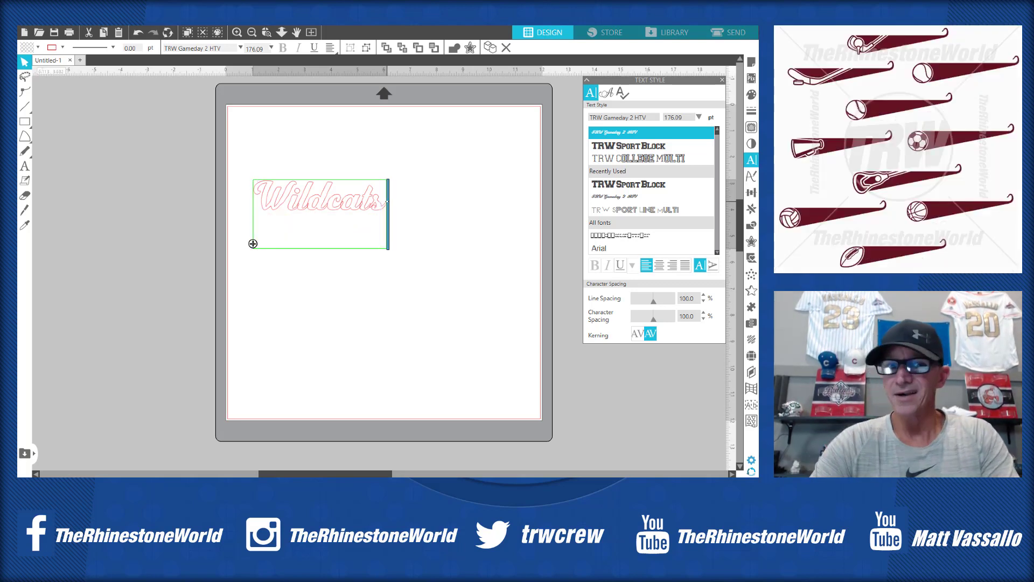
# Append the football tail (digit 2) to Wildcats and enlarge the whole text to about 9.1 inches wide.
pyautogui.write('1')
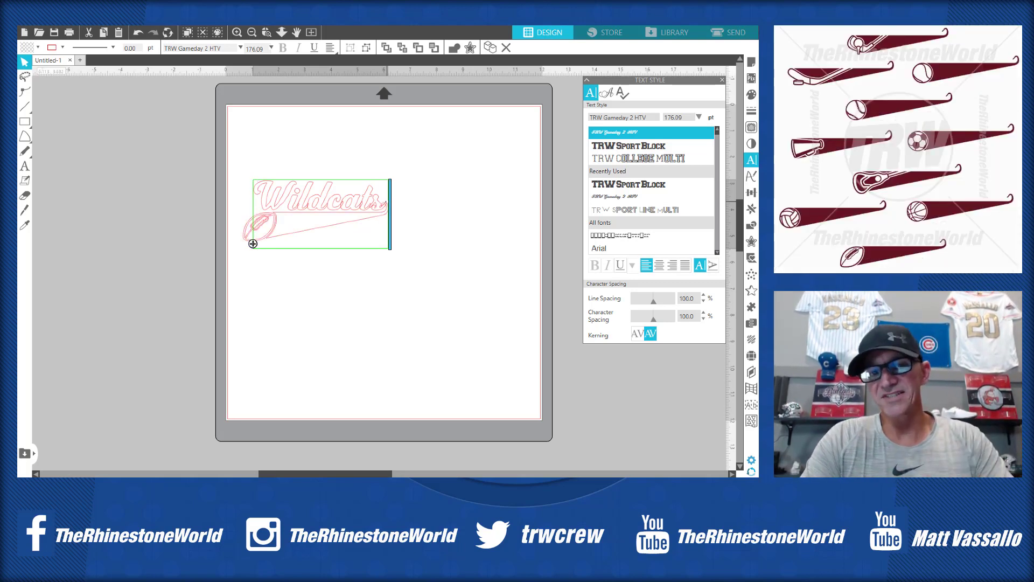
pyautogui.click(376, 173)
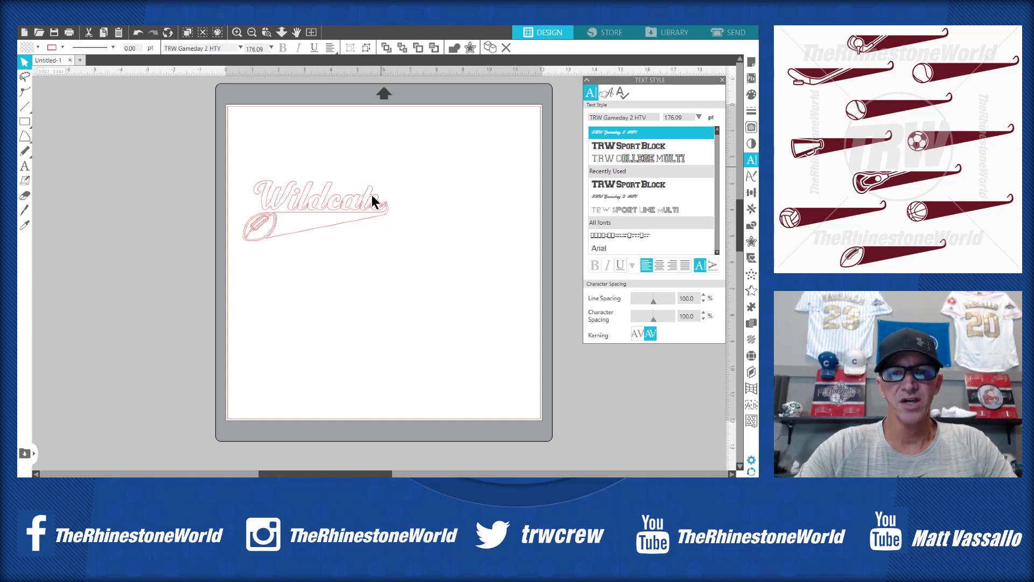
pyautogui.click(374, 202)
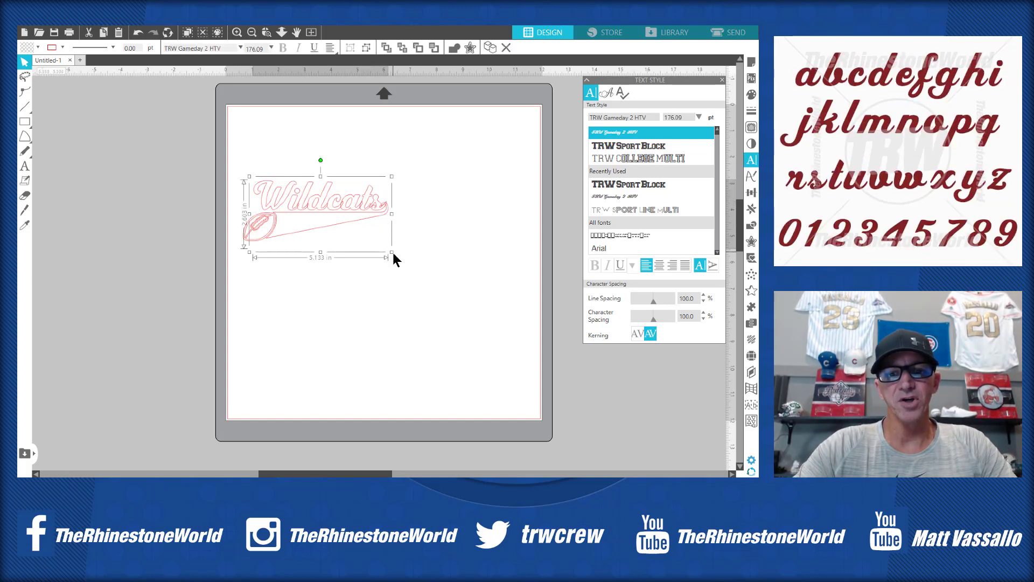
pyautogui.moveTo(399, 262); pyautogui.dragTo(493, 323)
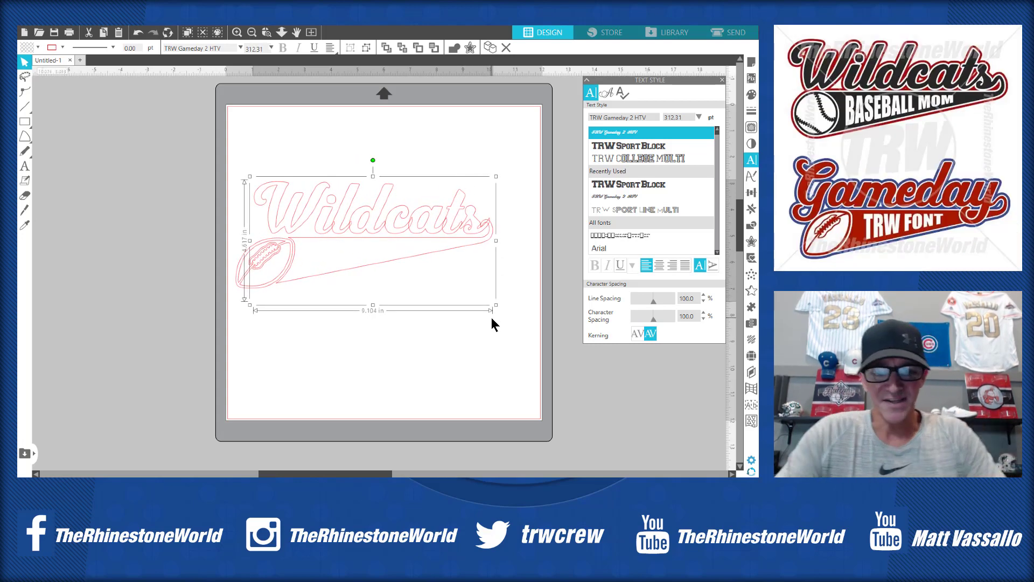
# Ungroup the Wildcats text so its letters and football tail are separate objects.
pyautogui.rightClick(455, 237)
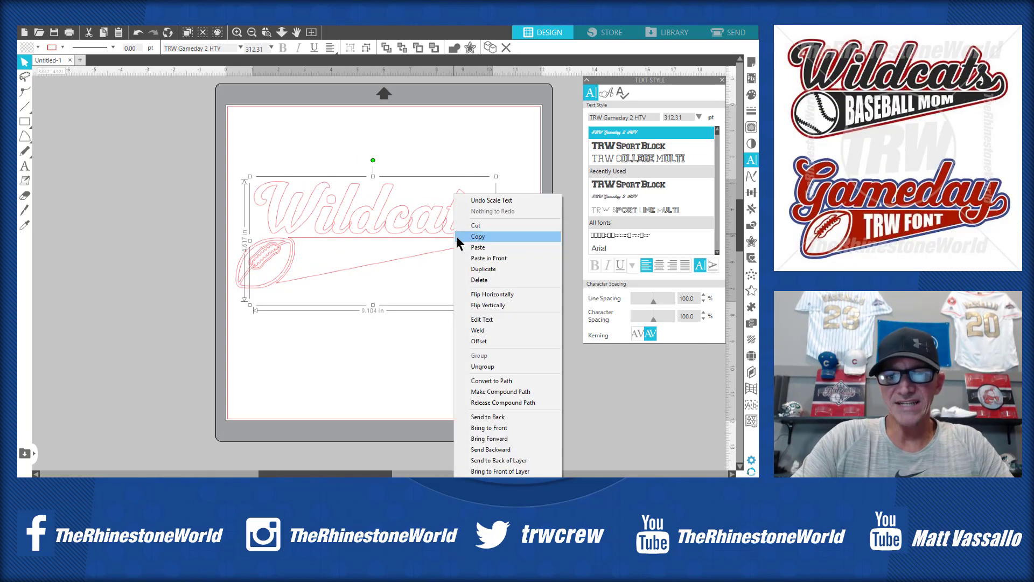
pyautogui.click(501, 365)
pyautogui.click(456, 349)
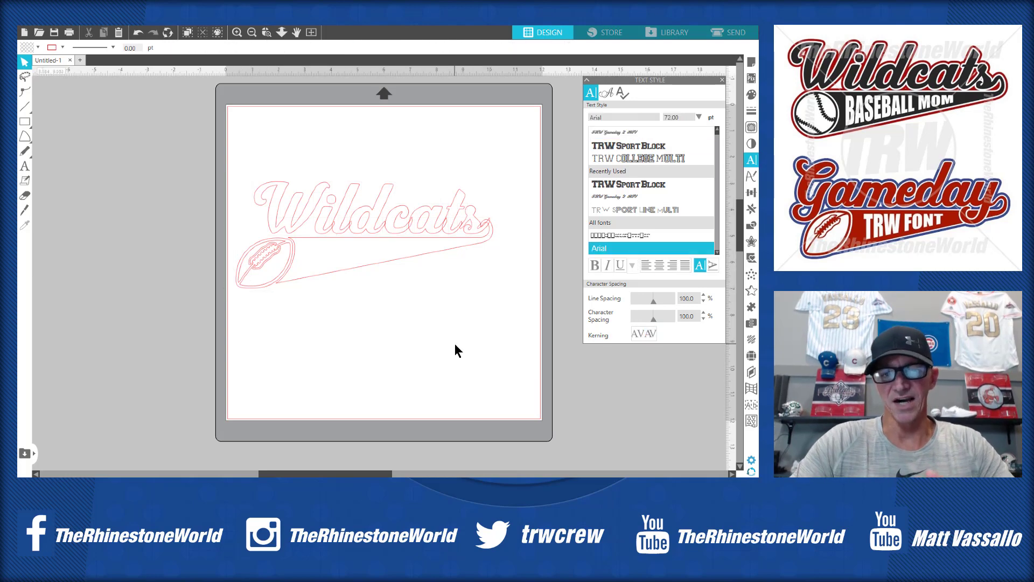
# Enlarge only the Wildcats letters to about 9.4 inches wide and shift them slightly left over the football tail.
pyautogui.moveTo(242, 157); pyautogui.dragTo(473, 219)
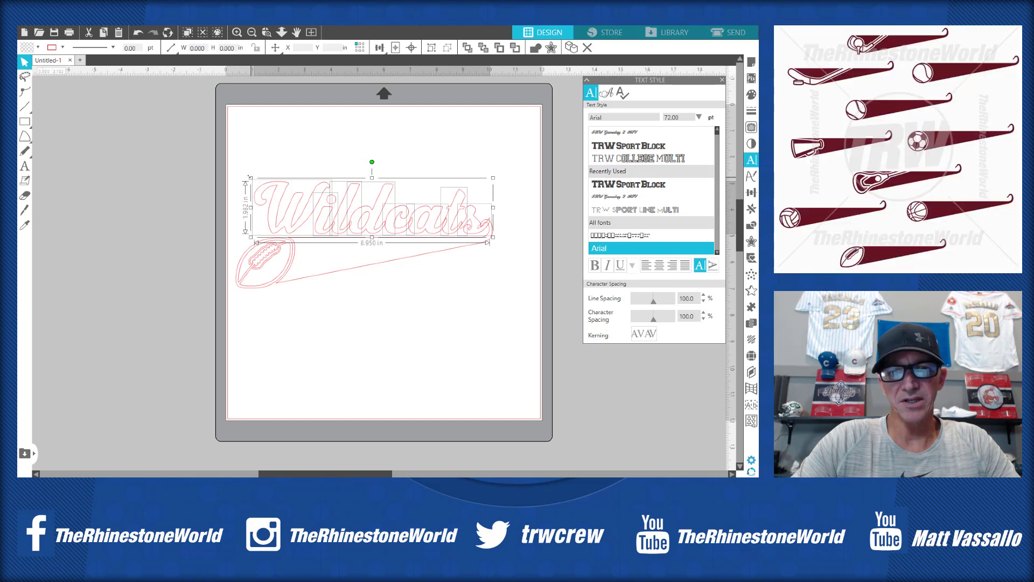
pyautogui.moveTo(249, 177)
pyautogui.mouseDown()
pyautogui.moveTo(233, 169)
pyautogui.moveTo(240, 175)
pyautogui.mouseUp()
pyautogui.moveTo(299, 207); pyautogui.dragTo(294, 209)
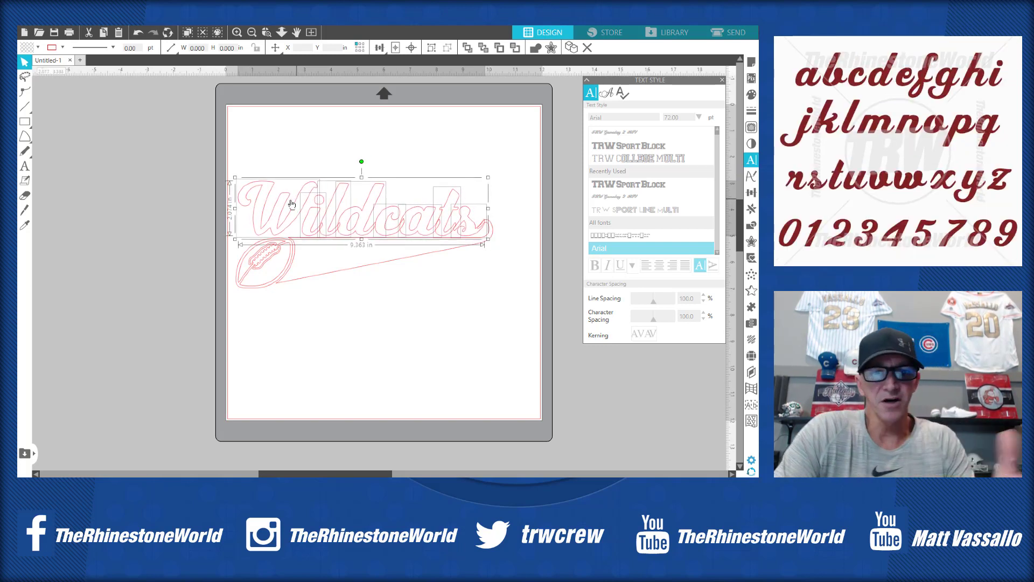
pyautogui.click(312, 162)
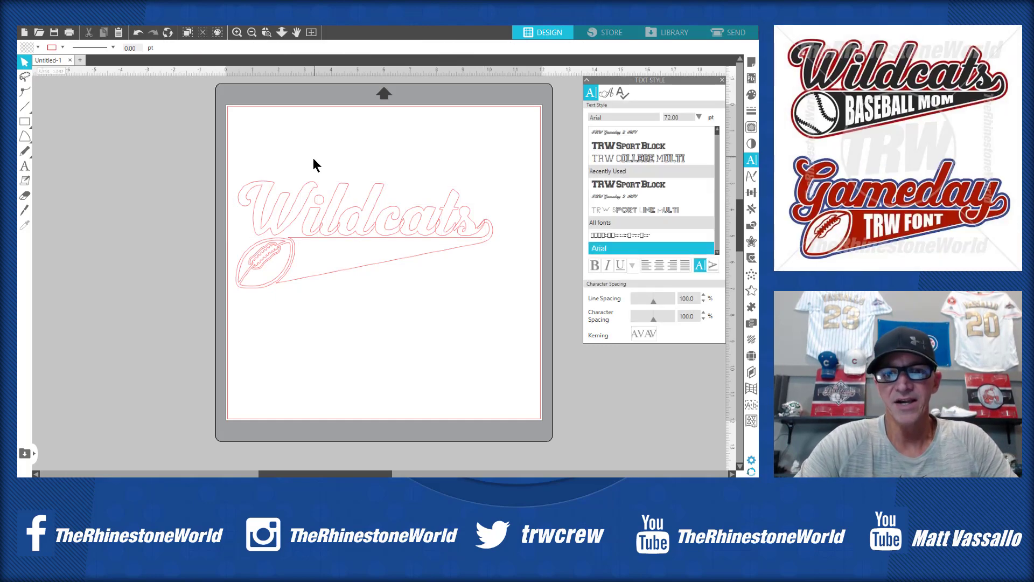
# Weld all the Wildcats letters and the football tail together into one shape.
pyautogui.click(287, 275)
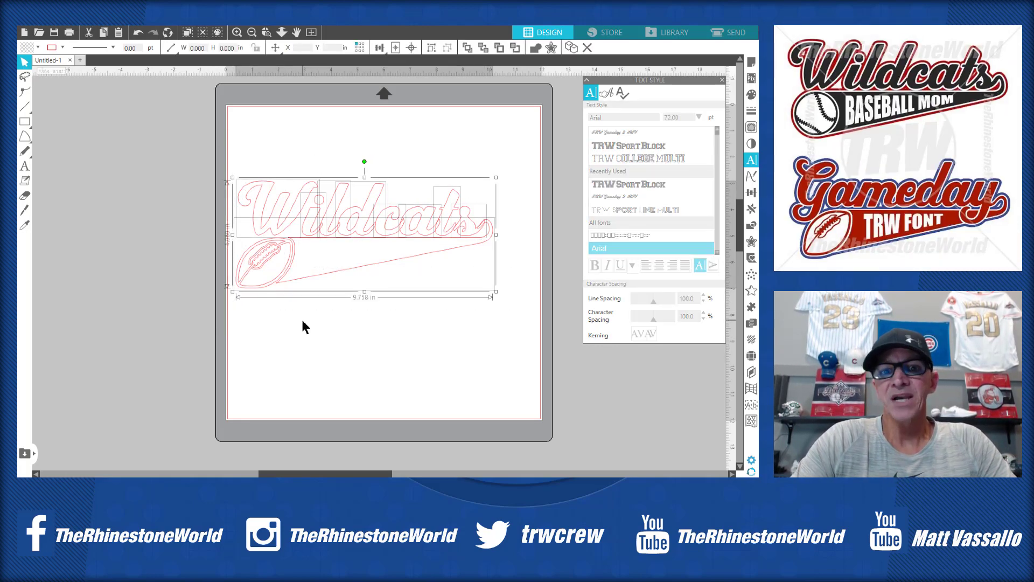
pyautogui.rightClick(394, 225)
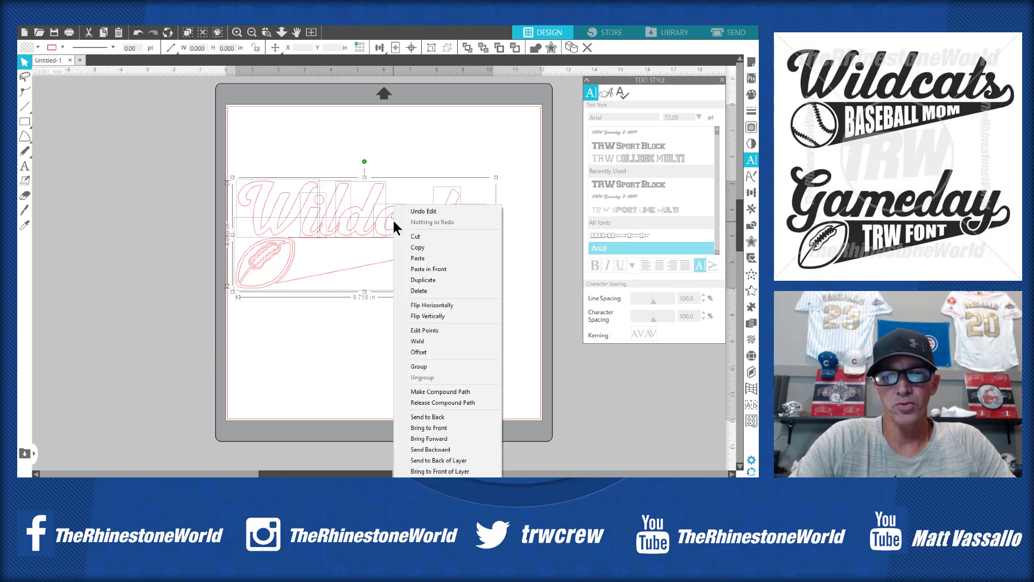
pyautogui.click(432, 350)
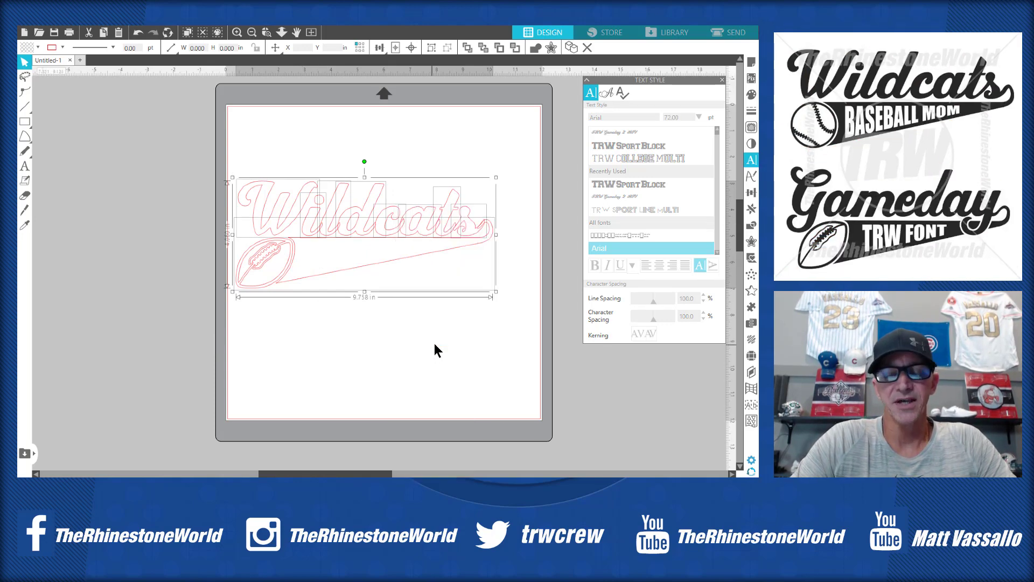
pyautogui.click(452, 338)
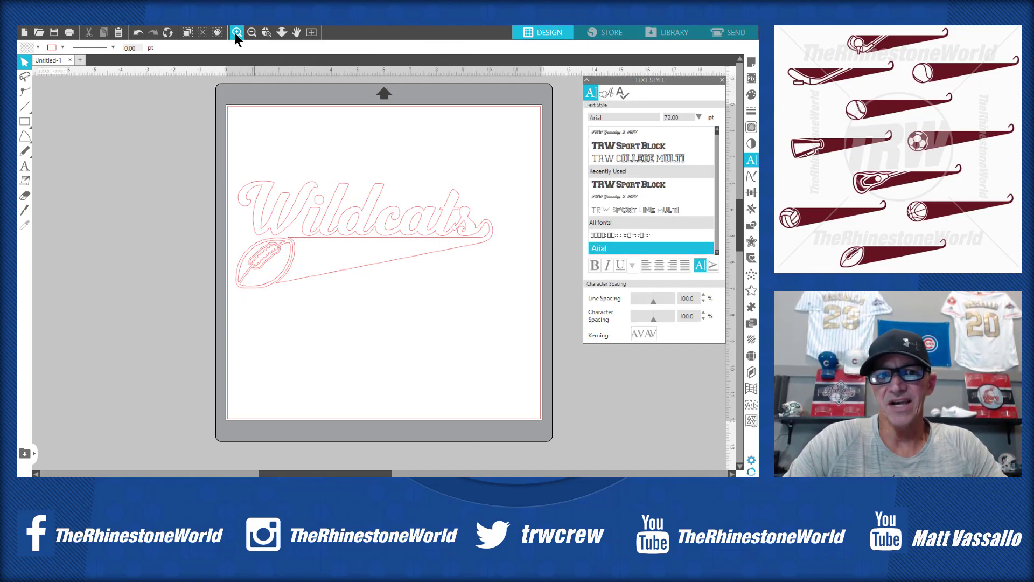
# Edit the welded outline's points and delete the peak point of the small notch between the t and s.
pyautogui.click(267, 33)
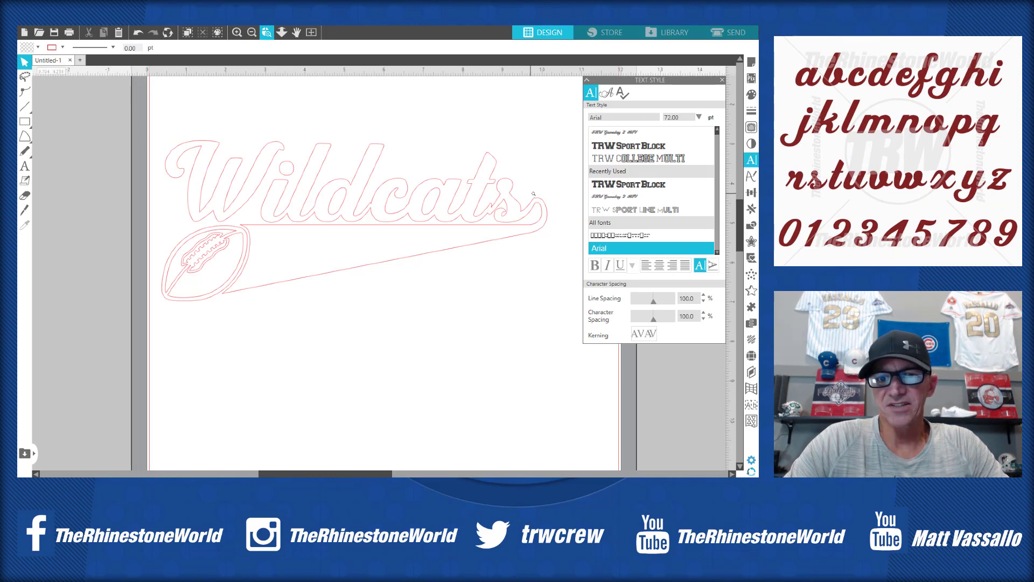
pyautogui.moveTo(481, 227); pyautogui.dragTo(479, 225)
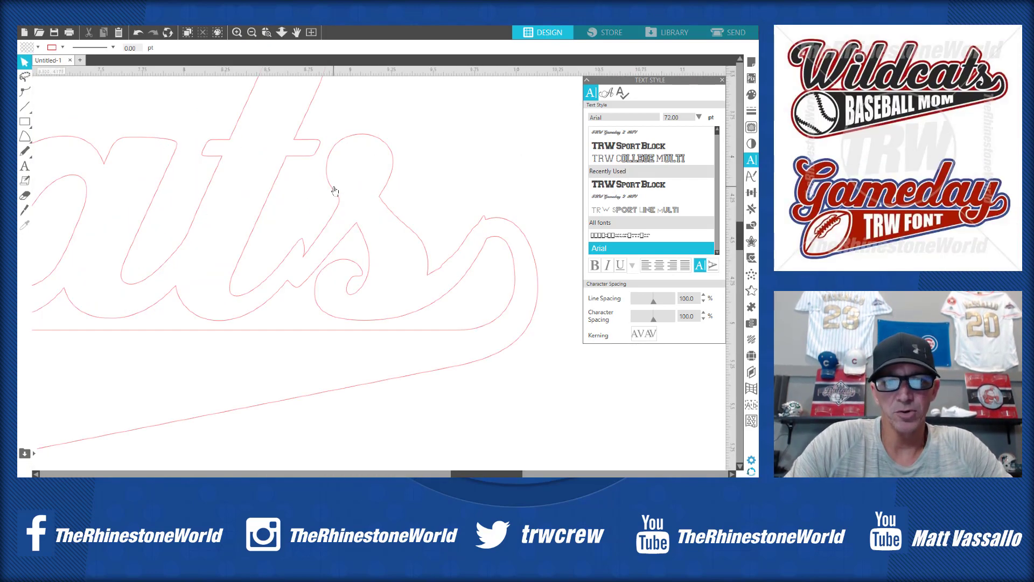
pyautogui.doubleClick(335, 191)
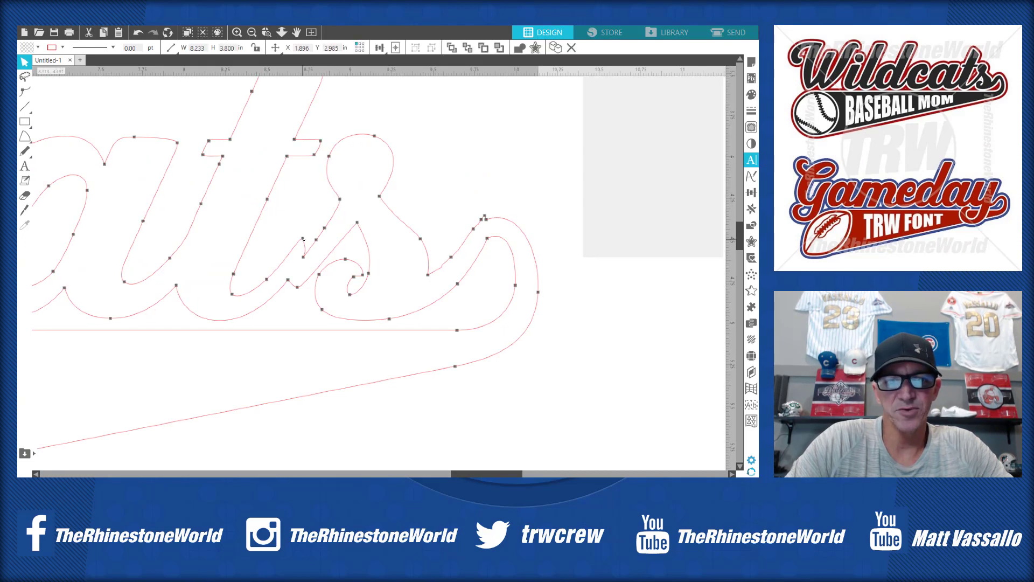
pyautogui.click(303, 238)
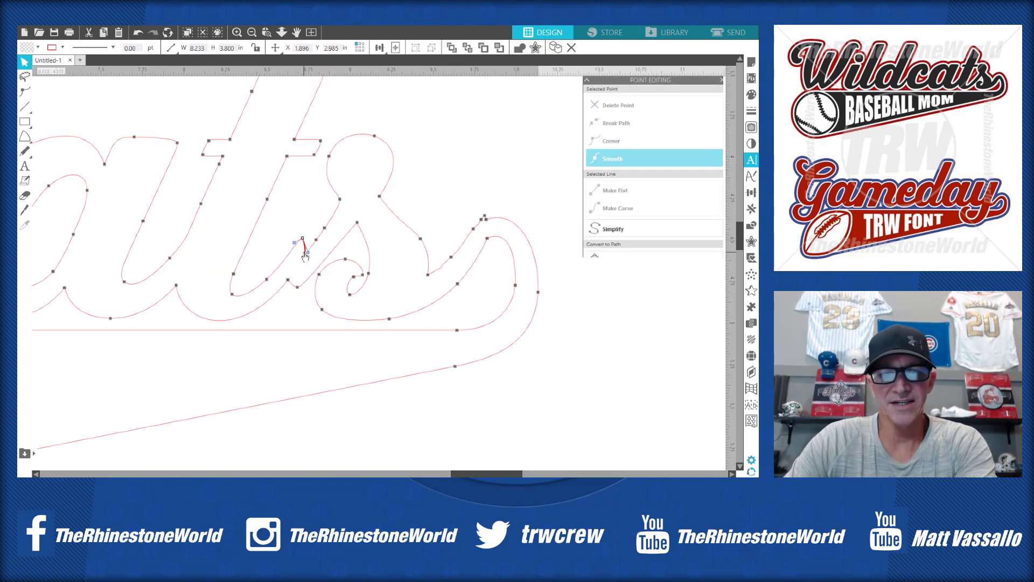
pyautogui.press('Delete')
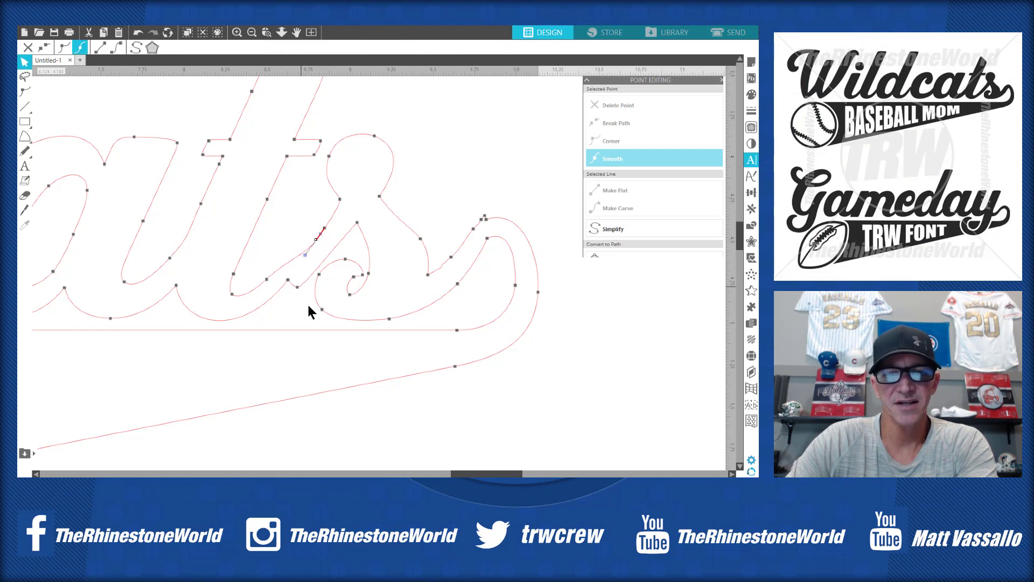
# Try to delete the peak point on the lower outline between the t and the s, and undo the deletion.
pyautogui.doubleClick(291, 285)
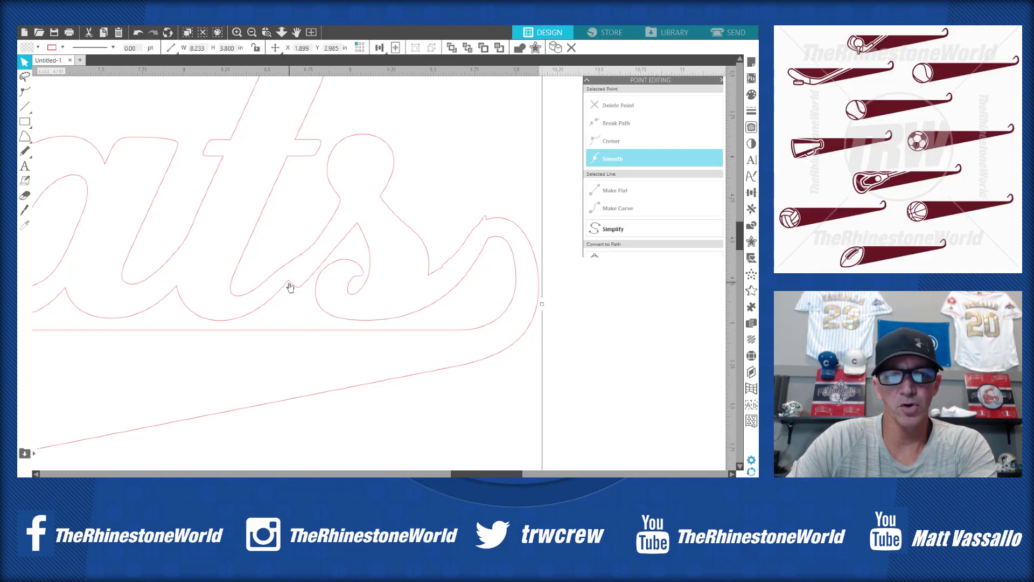
pyautogui.doubleClick(290, 285)
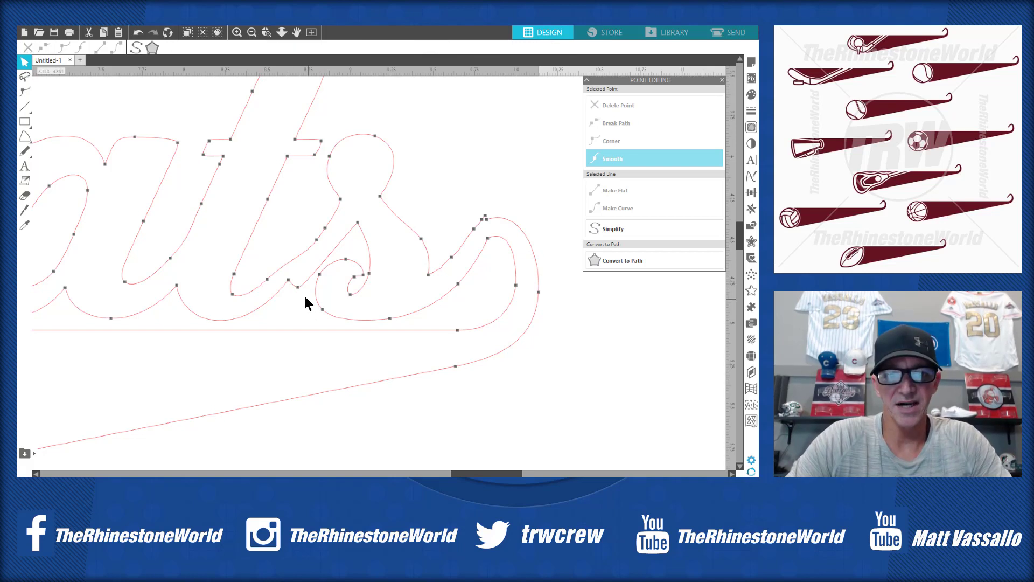
pyautogui.click(286, 279)
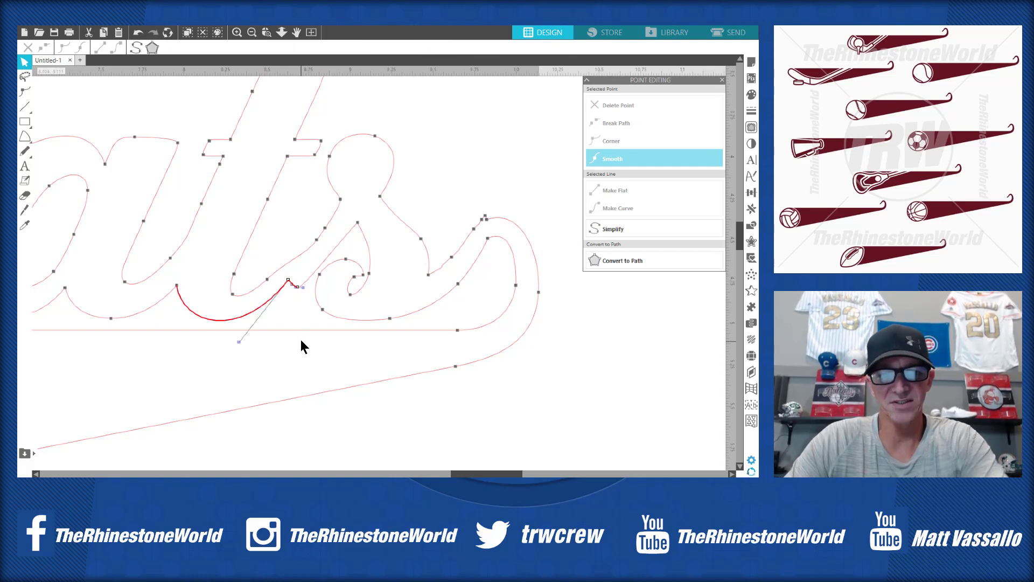
pyautogui.press('Delete')
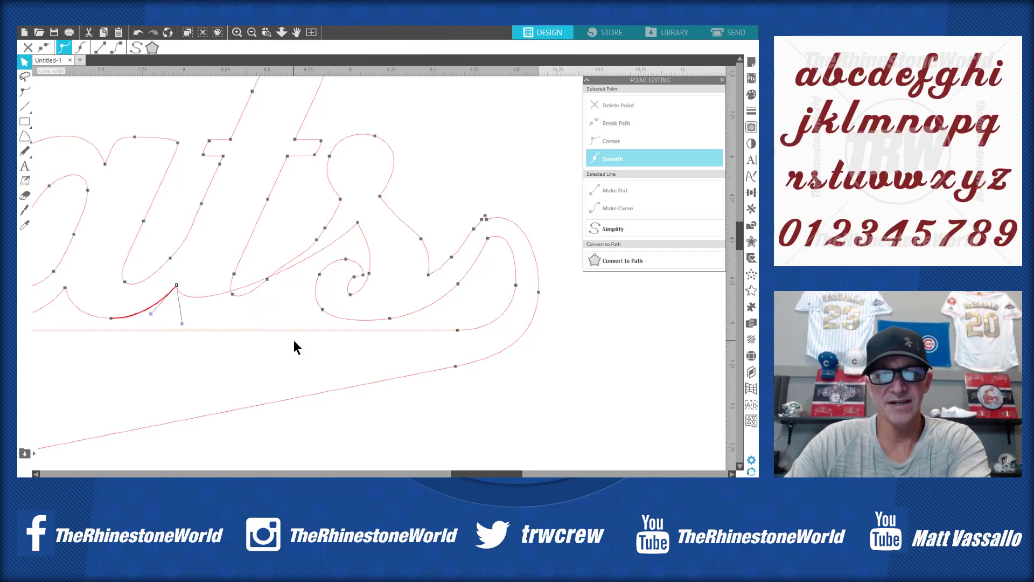
pyautogui.hotkey('ctrl', 'z')
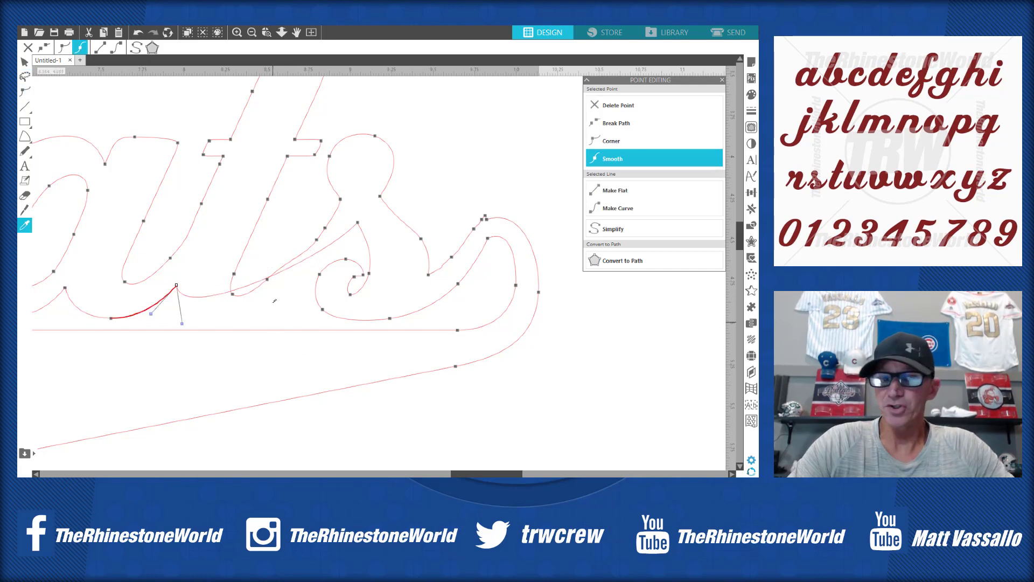
pyautogui.hotkey('ctrl', 'z')
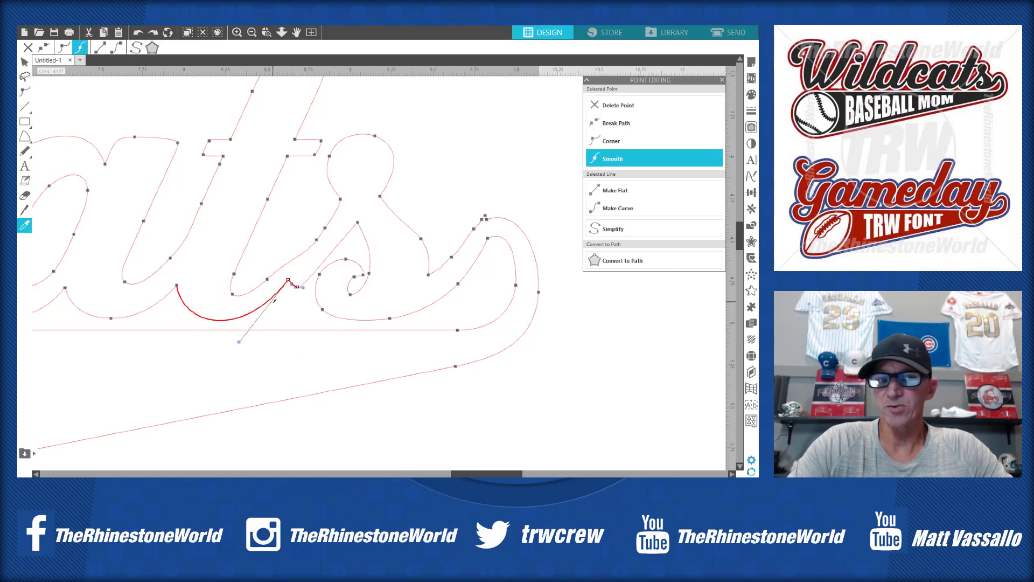
# Delete the notch's peak point below the t and s join, and reshape the t's lower edge into one smooth curve.
pyautogui.click(296, 305)
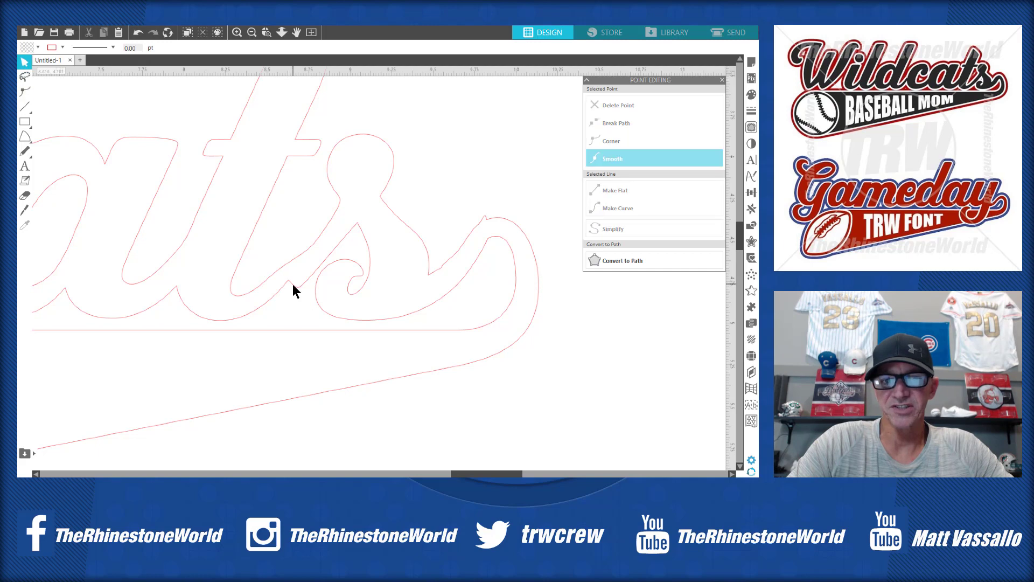
pyautogui.click(293, 284)
pyautogui.doubleClick(287, 284)
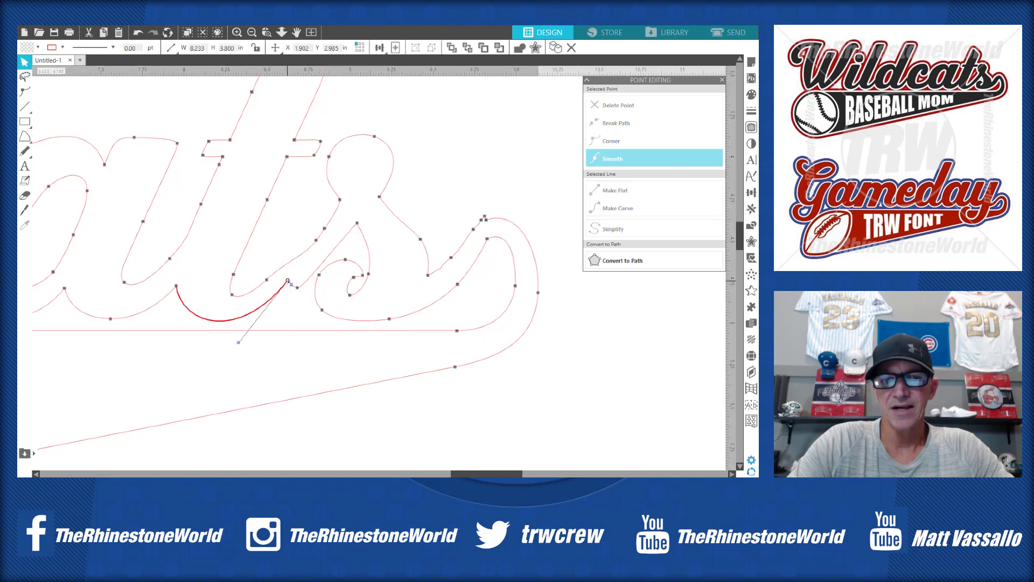
pyautogui.click(297, 287)
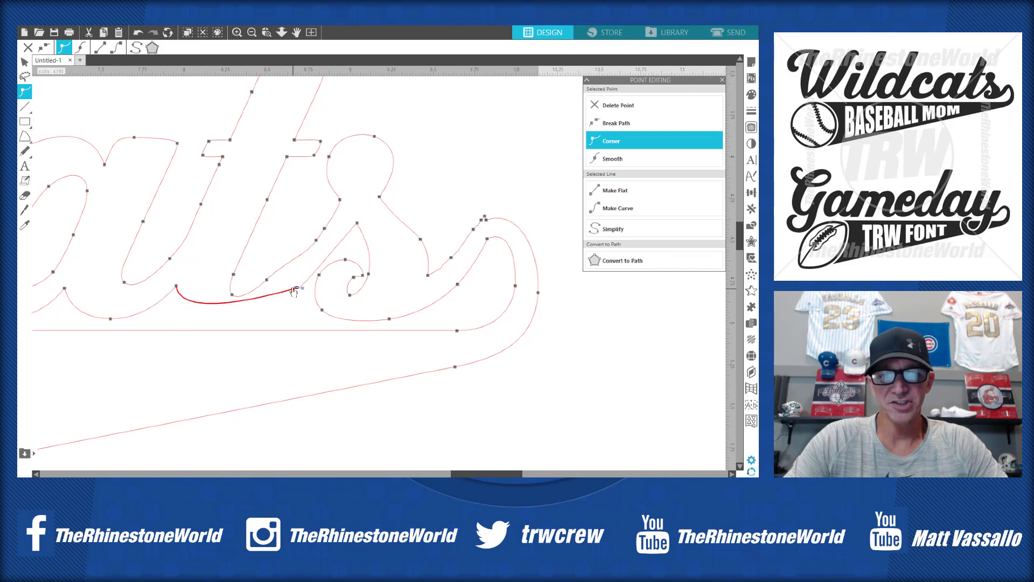
pyautogui.moveTo(296, 291); pyautogui.dragTo(249, 340)
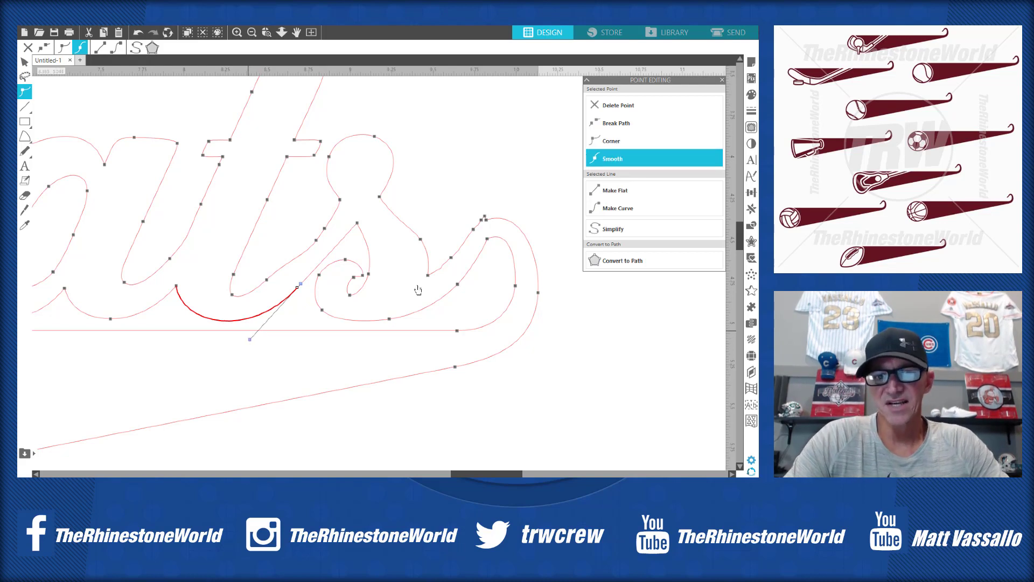
# Delete the stray points that form the small spur where the s joins the tail's upper hook.
pyautogui.click(483, 223)
pyautogui.click(481, 225)
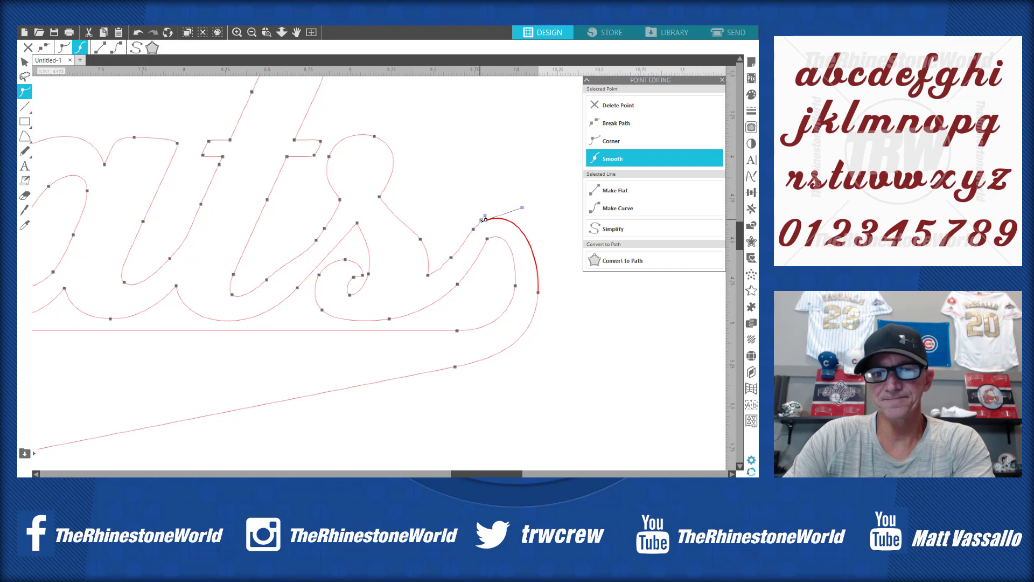
pyautogui.click(481, 220)
pyautogui.press('Delete')
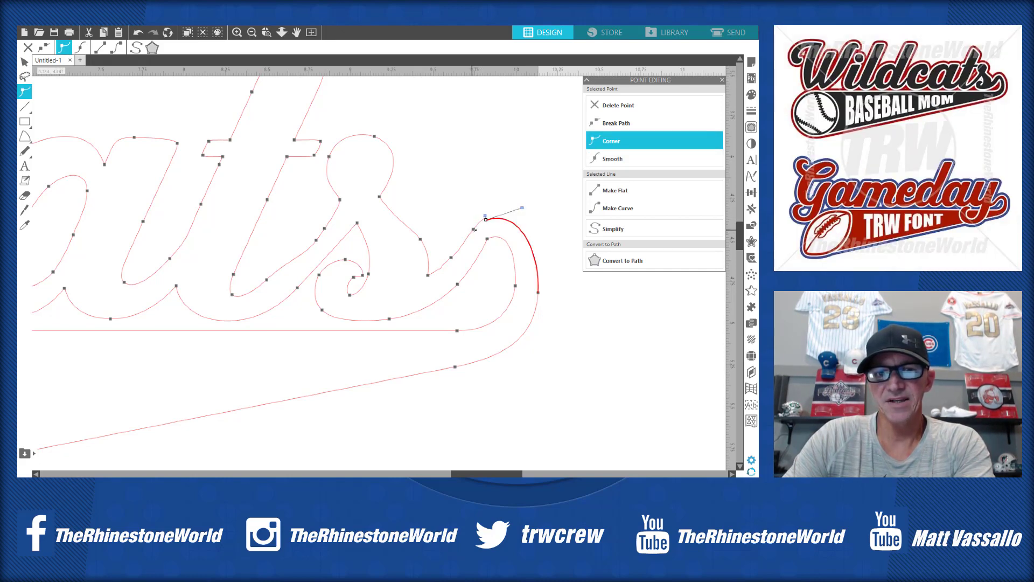
pyautogui.click(485, 225)
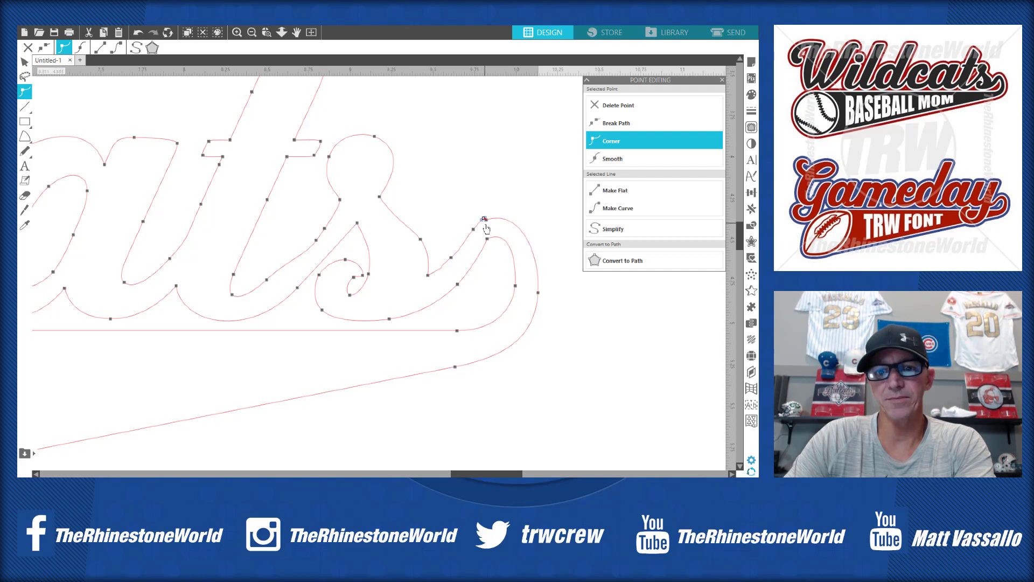
pyautogui.click(486, 230)
pyautogui.click(483, 185)
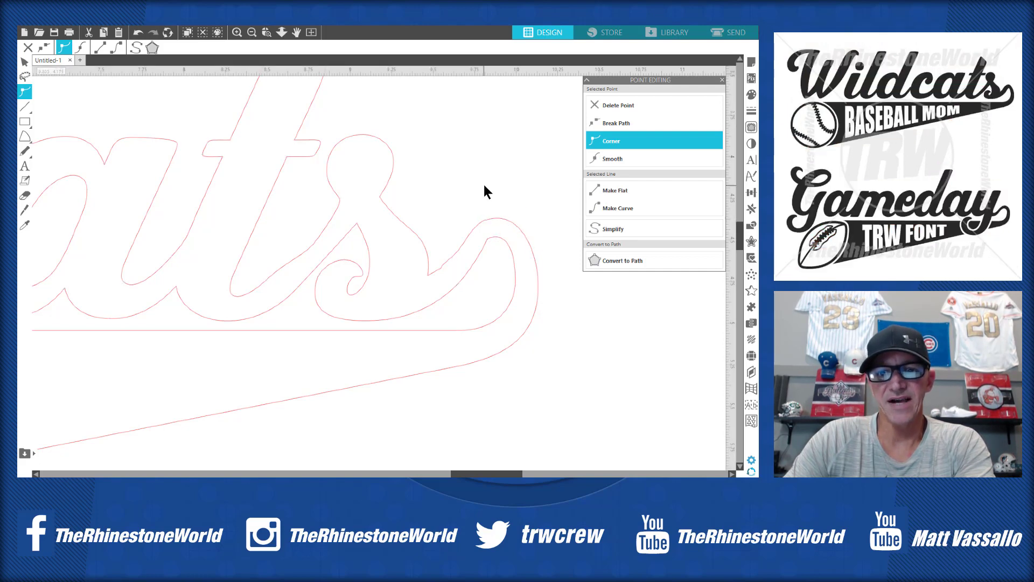
# Adjust the curve handle of the middle point on the upper edge between the s and the tail's hook.
pyautogui.click(490, 219)
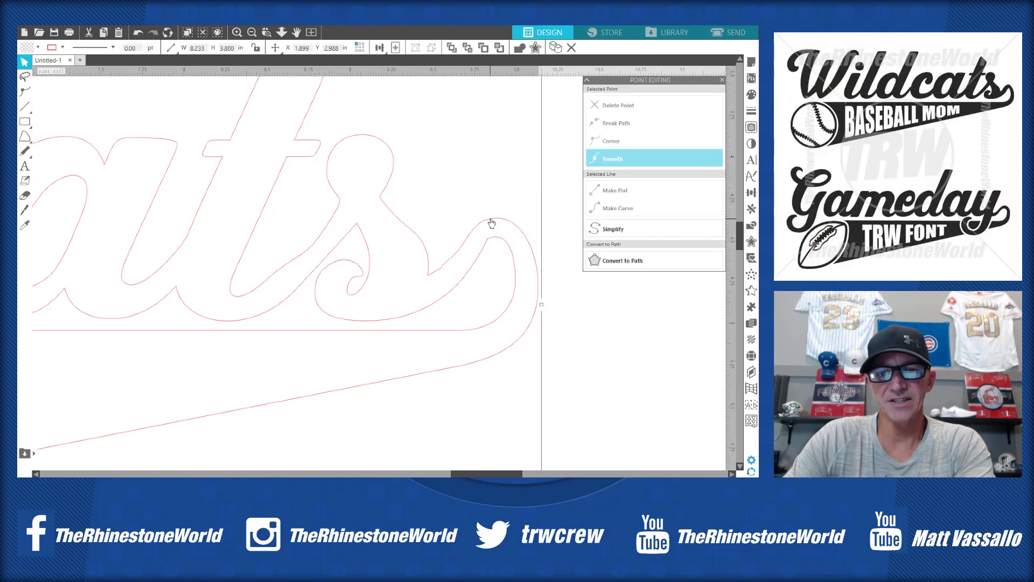
pyautogui.doubleClick(448, 262)
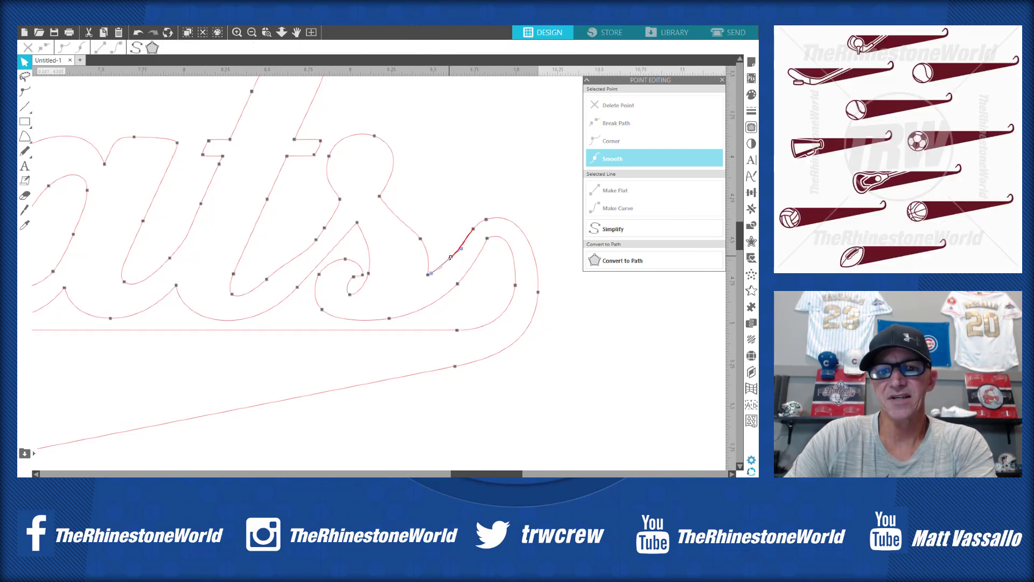
pyautogui.click(451, 258)
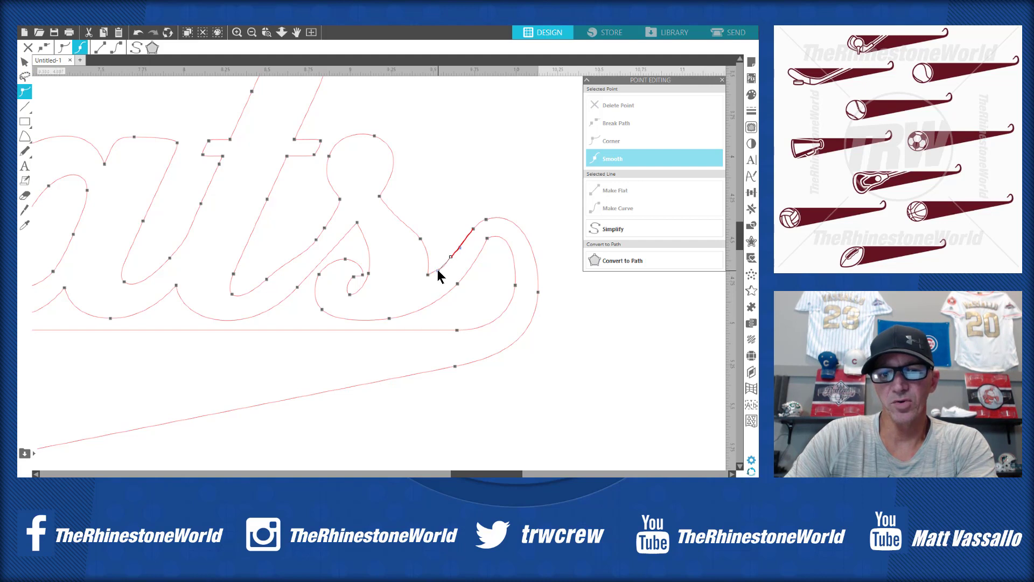
pyautogui.moveTo(445, 264); pyautogui.dragTo(444, 262)
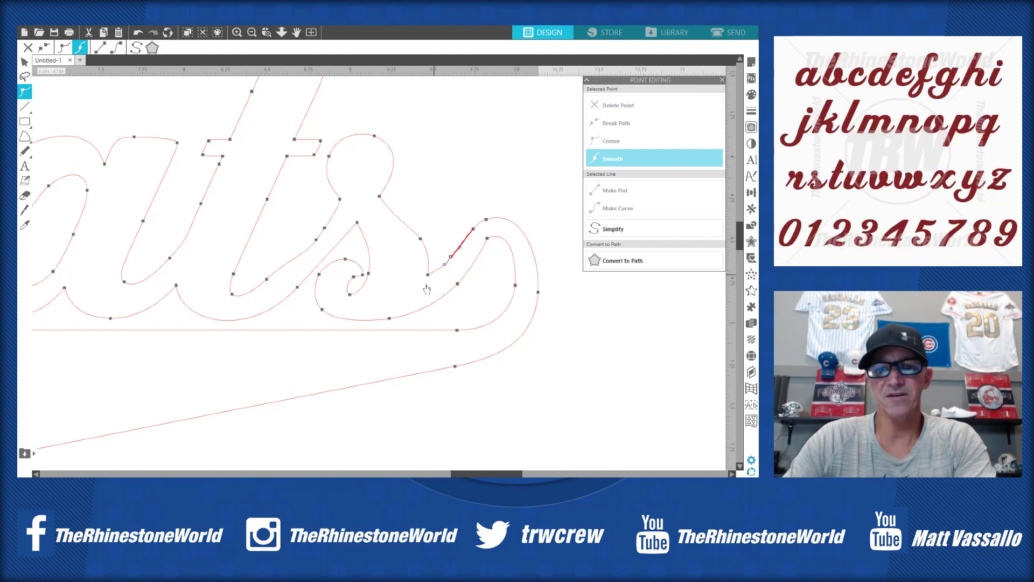
pyautogui.click(24, 63)
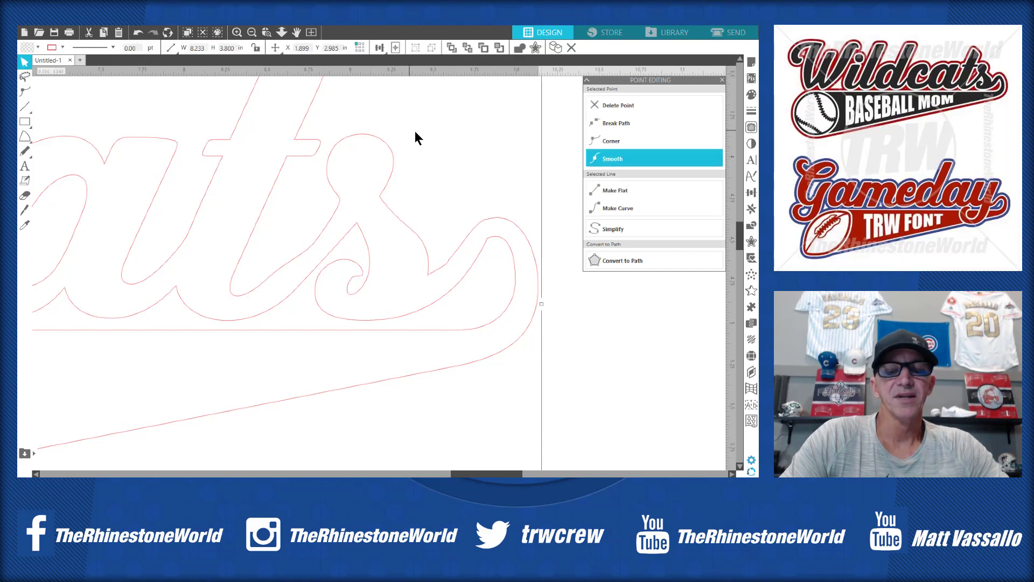
# Add the text "mom of #20" on the blank area of the page below the football tail.
pyautogui.click(252, 32)
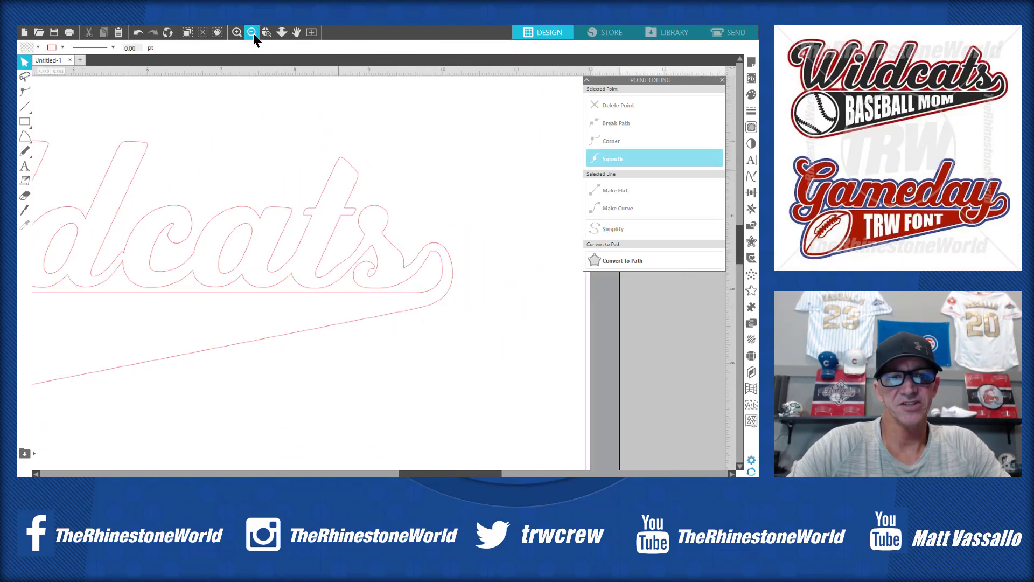
pyautogui.click(252, 32)
pyautogui.click(251, 32)
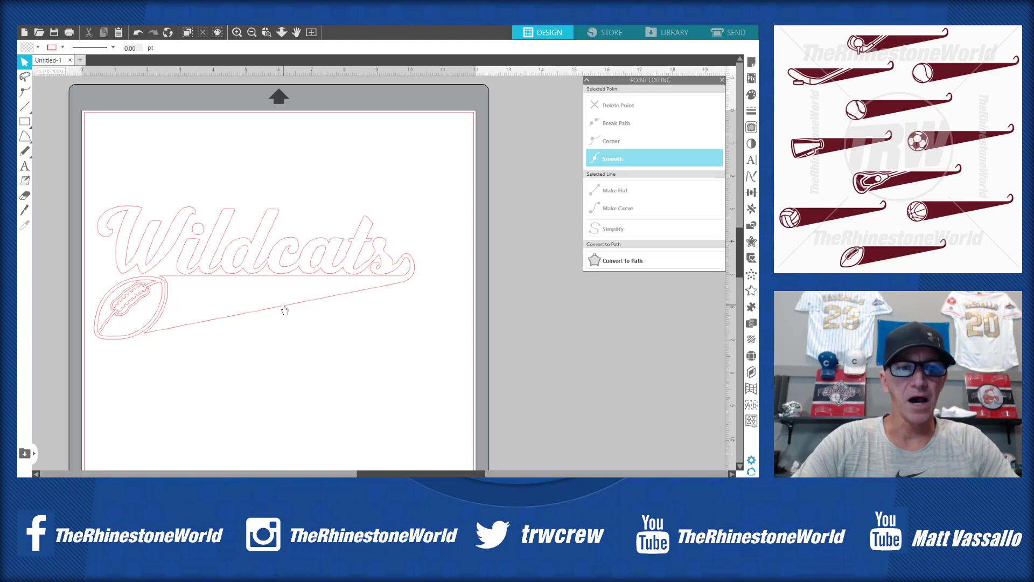
pyautogui.click(25, 168)
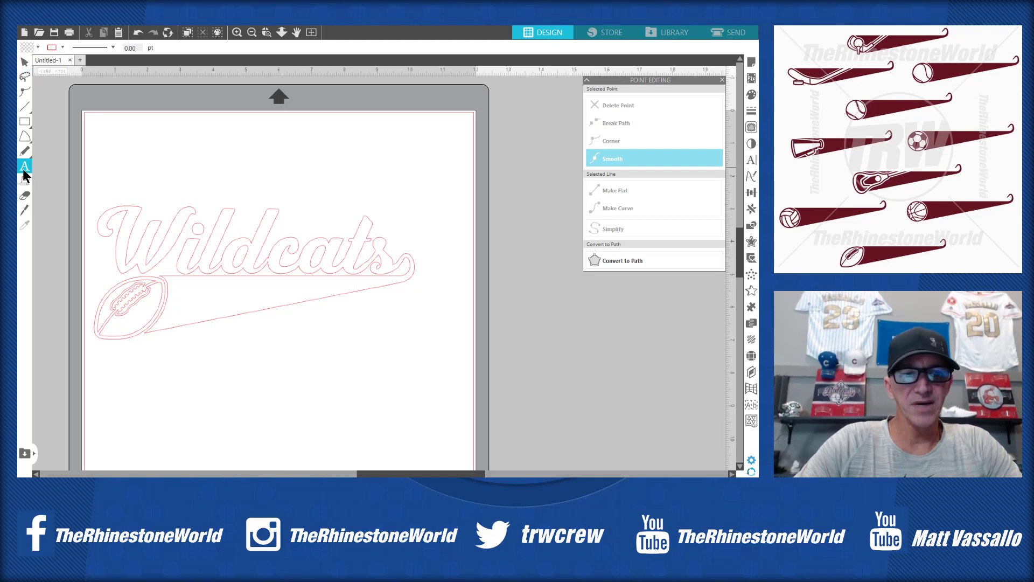
pyautogui.click(175, 377)
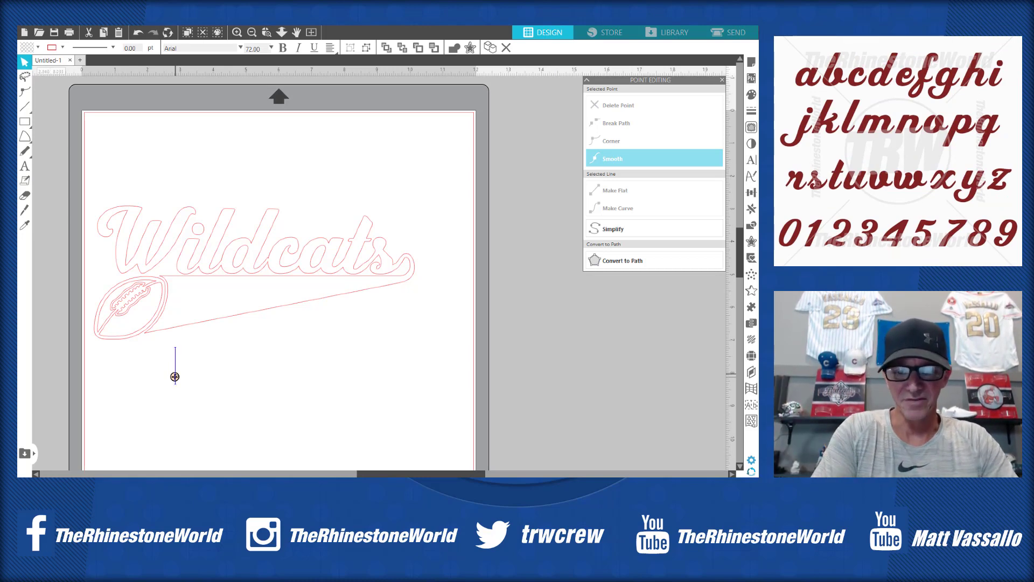
pyautogui.write('mom ')
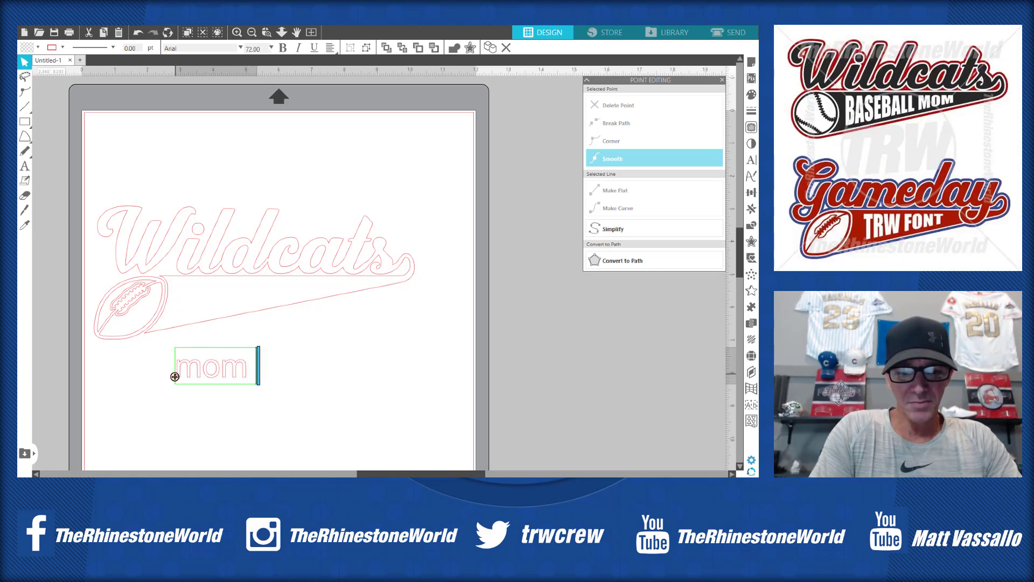
pyautogui.write('of #20')
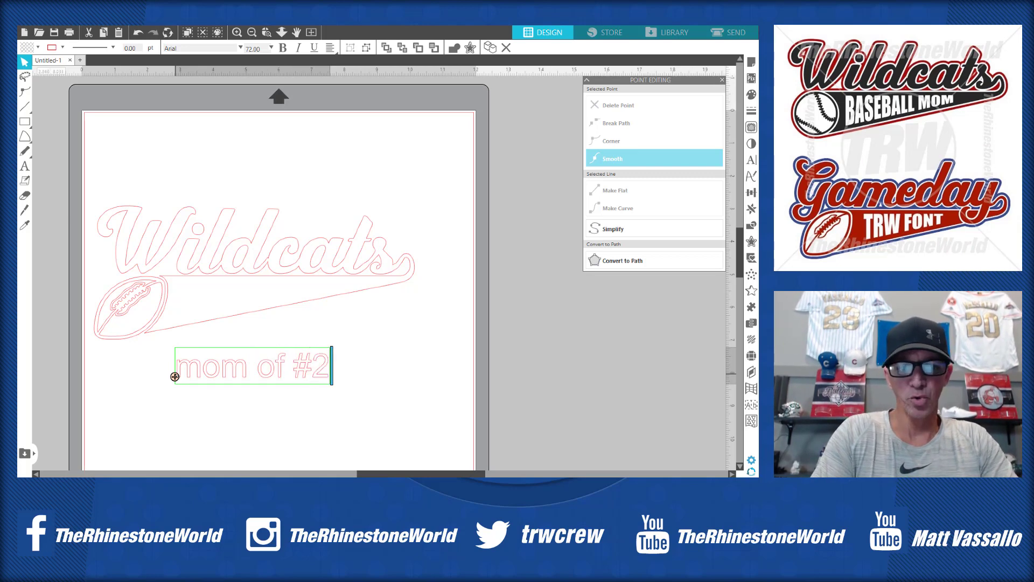
pyautogui.click(358, 334)
pyautogui.click(344, 362)
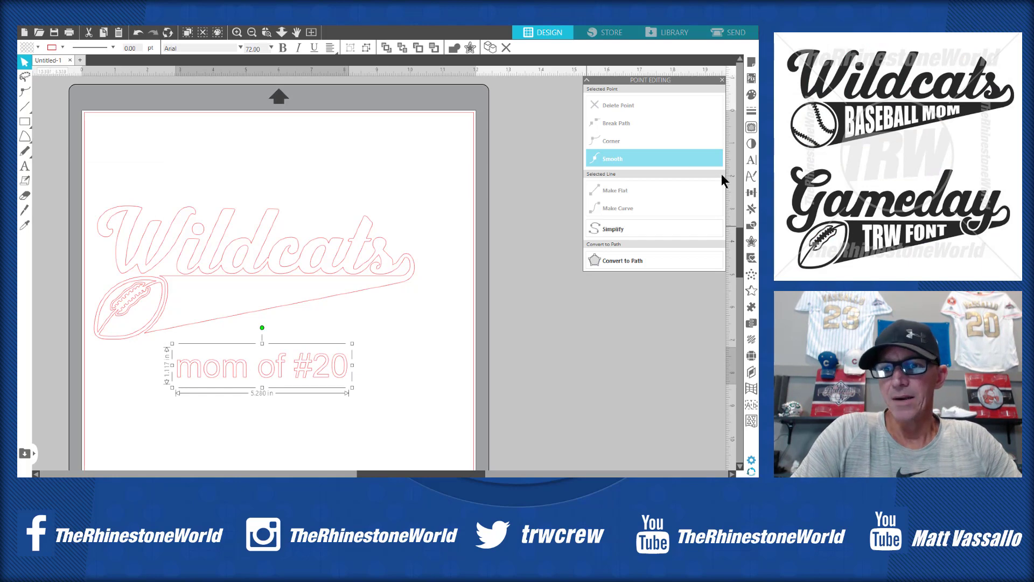
# Change the new text's font to TRW Sport Block and retype its words as "MOM OF" in capitals before #20.
pyautogui.click(752, 159)
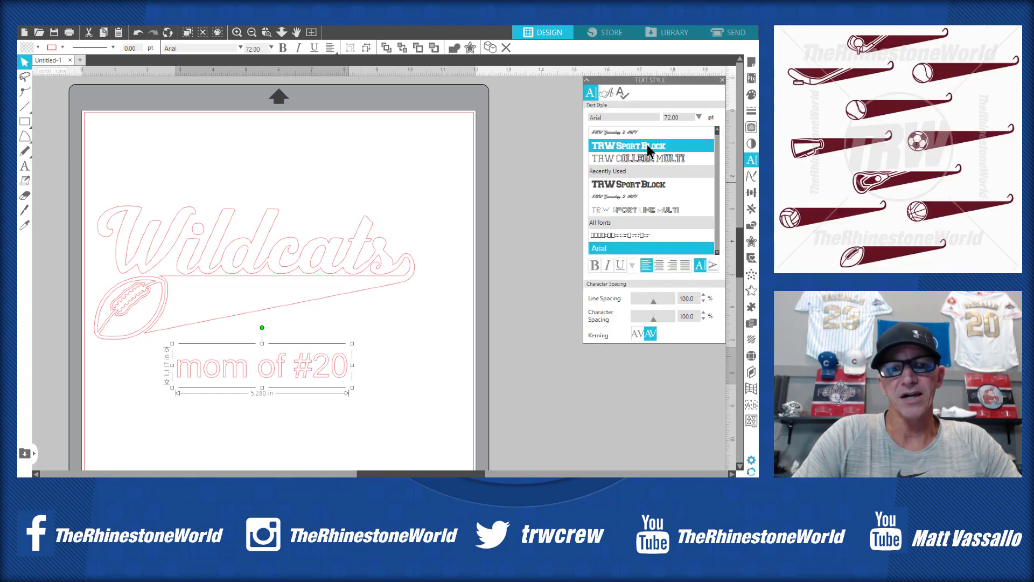
pyautogui.click(649, 146)
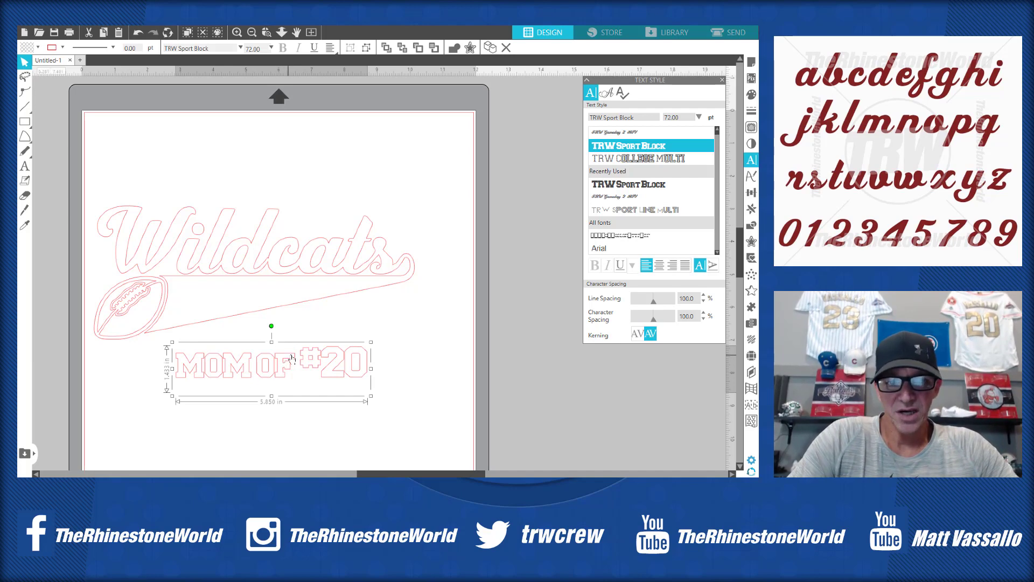
pyautogui.doubleClick(293, 360)
pyautogui.moveTo(293, 359); pyautogui.dragTo(146, 362)
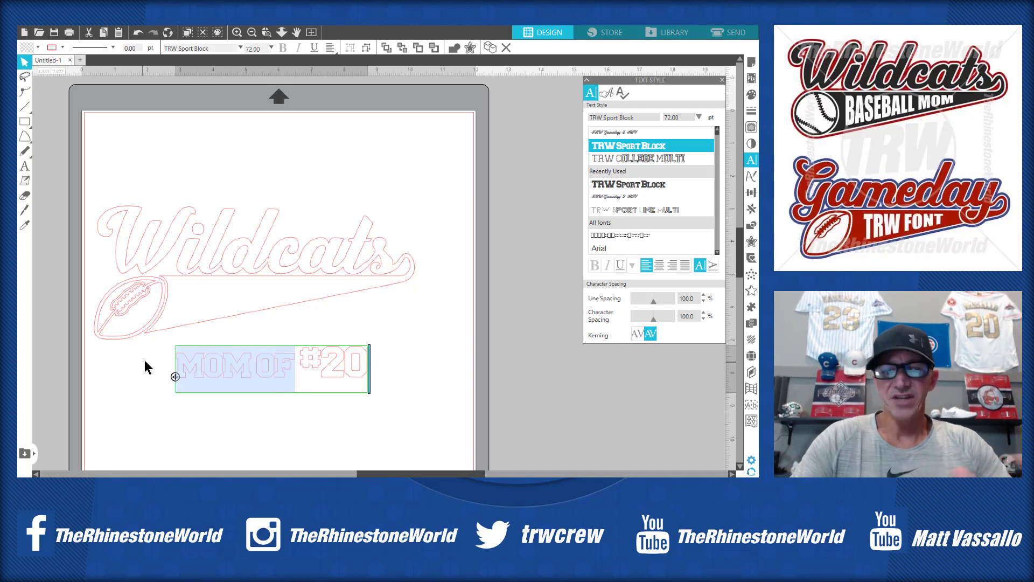
pyautogui.write('MOM ')
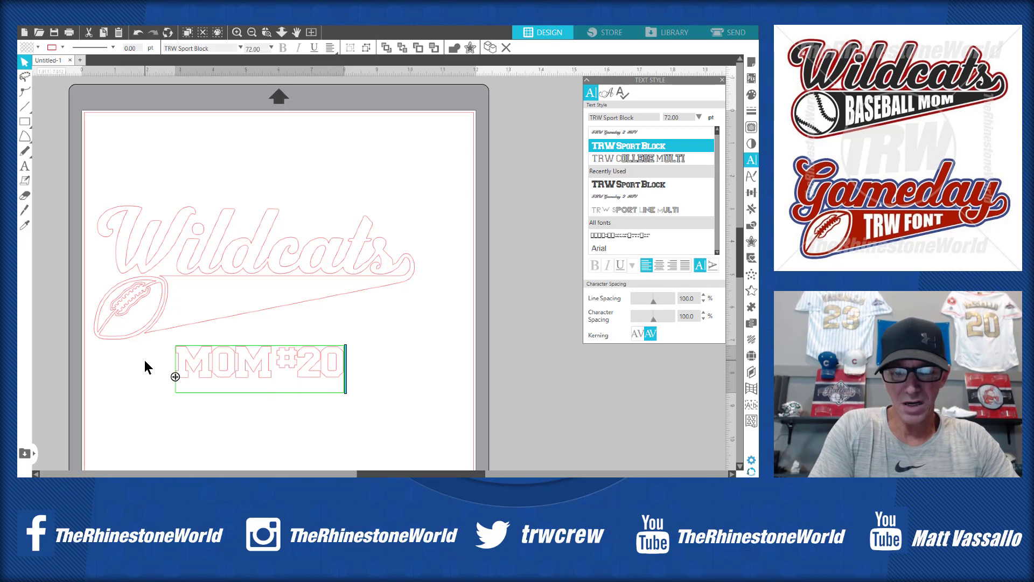
pyautogui.write('OF')
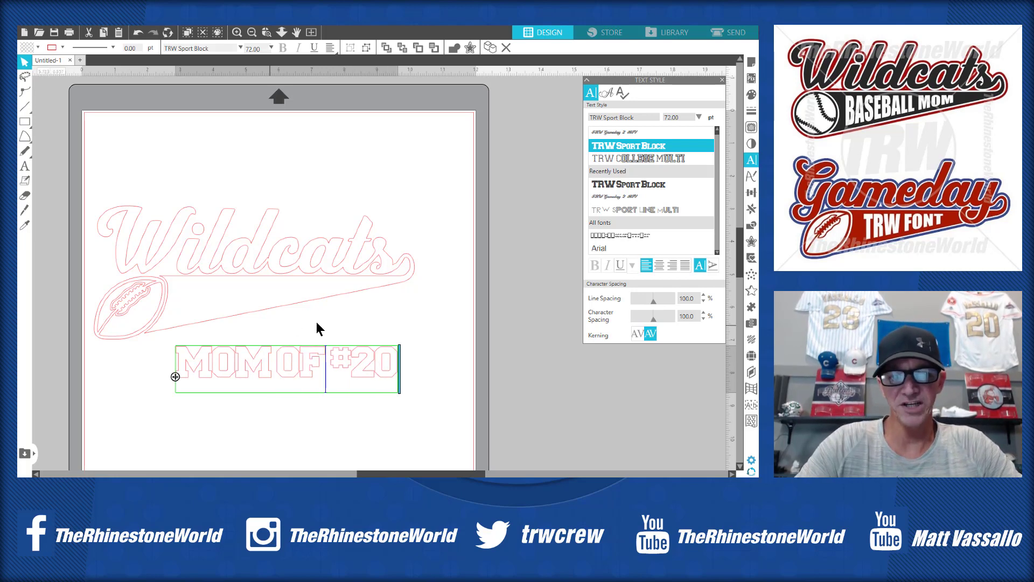
pyautogui.click(328, 338)
pyautogui.click(327, 373)
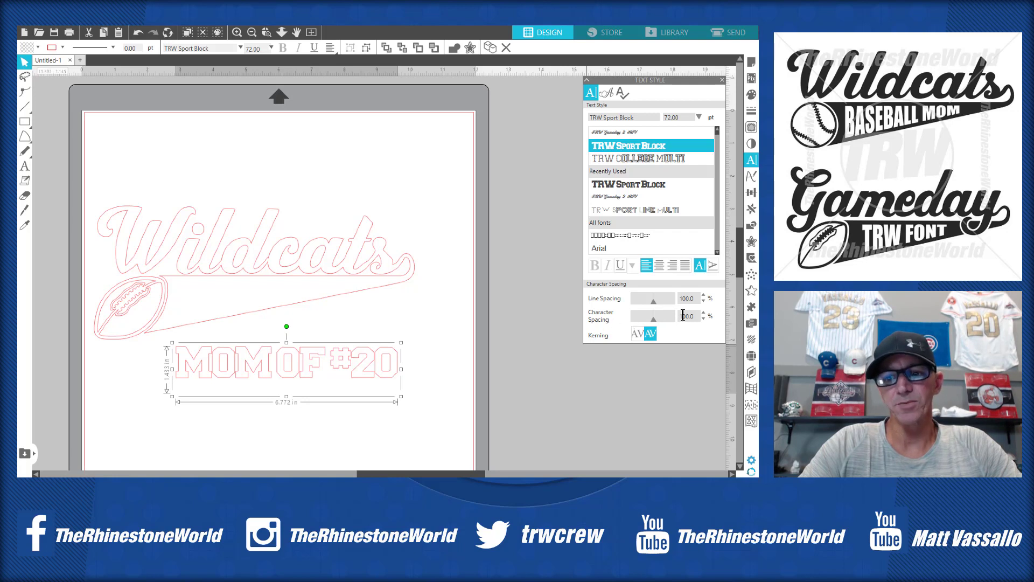
# Set the MOM OF #20 text's character spacing to 110% and shrink it to about 3.96 inches wide inside the tail.
pyautogui.click(704, 314)
pyautogui.click(705, 313)
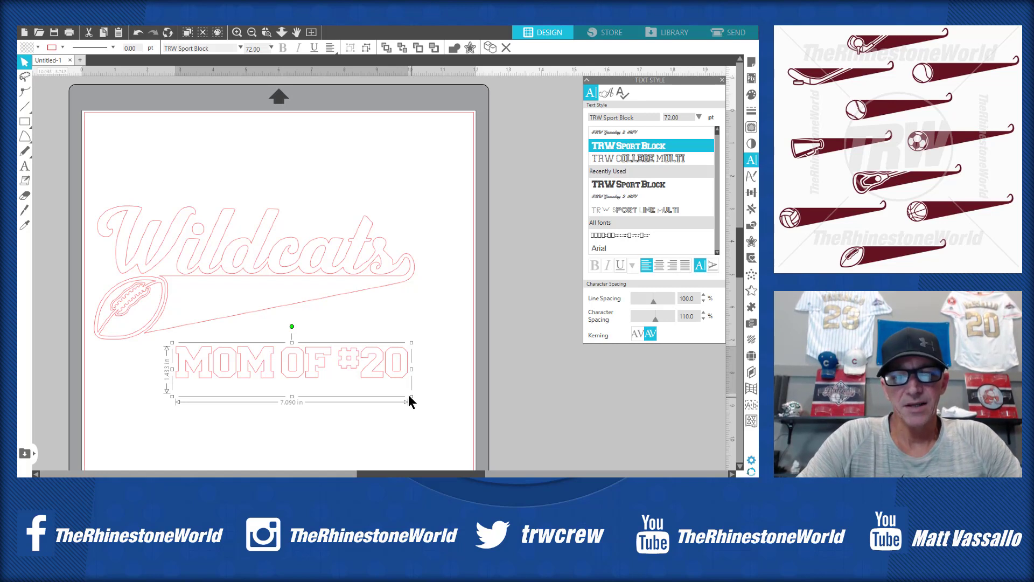
pyautogui.moveTo(409, 399); pyautogui.dragTo(314, 319)
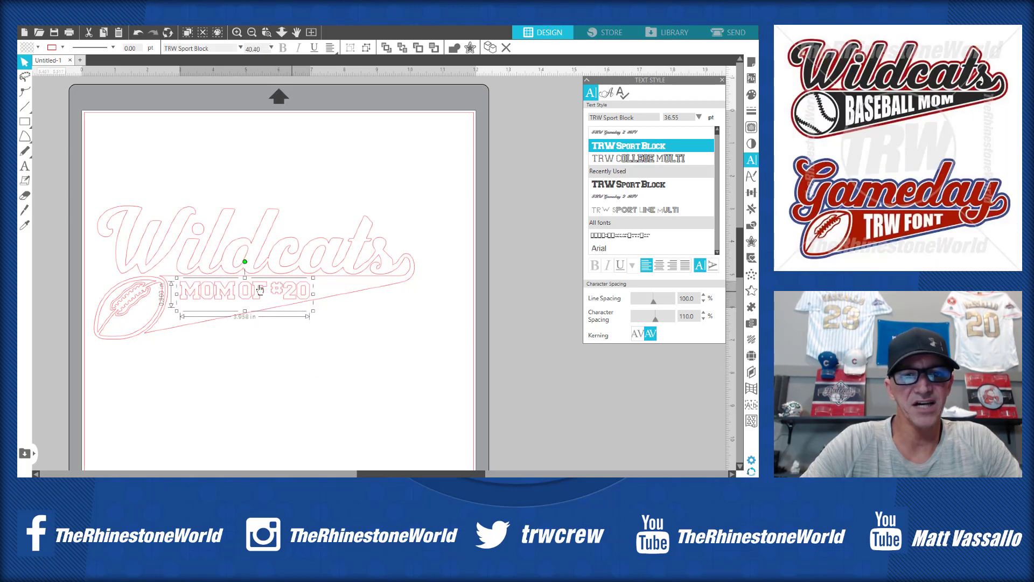
pyautogui.click(237, 33)
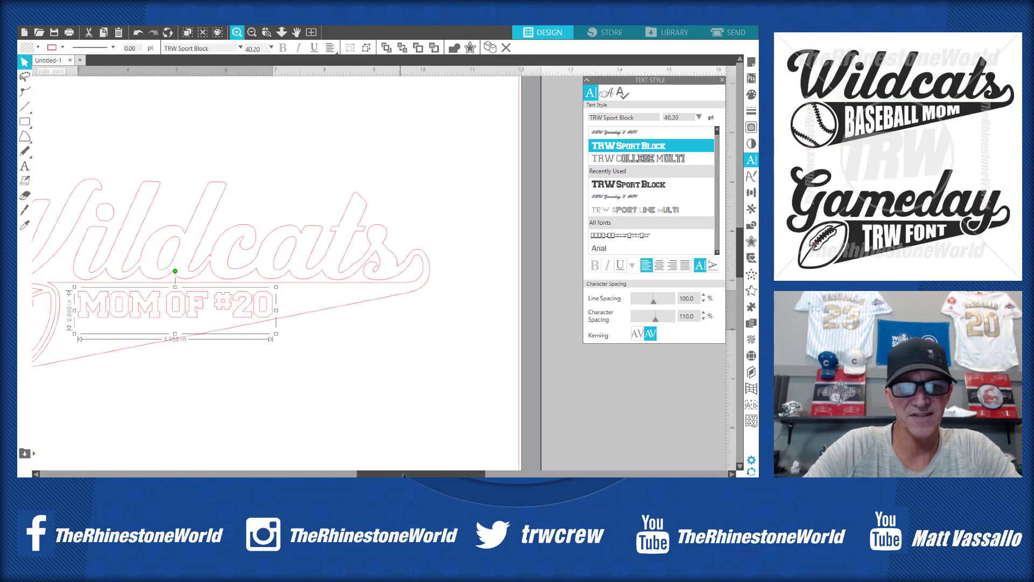
# Nudge the MOM OF #20 text up and right inside the tail and apply a one-column, one-row warp to it.
pyautogui.moveTo(403, 475); pyautogui.dragTo(390, 475)
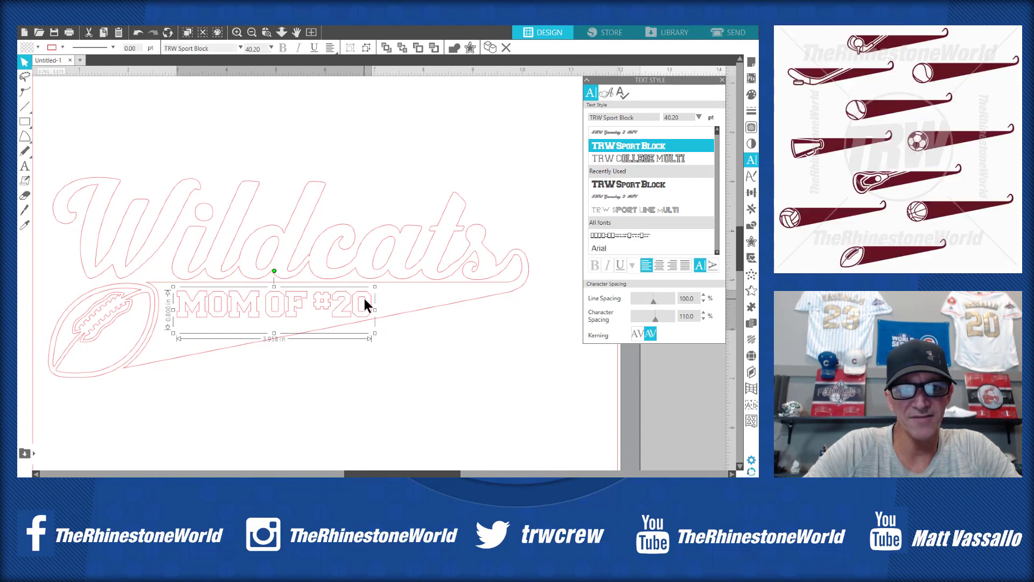
pyautogui.moveTo(364, 304); pyautogui.dragTo(366, 303)
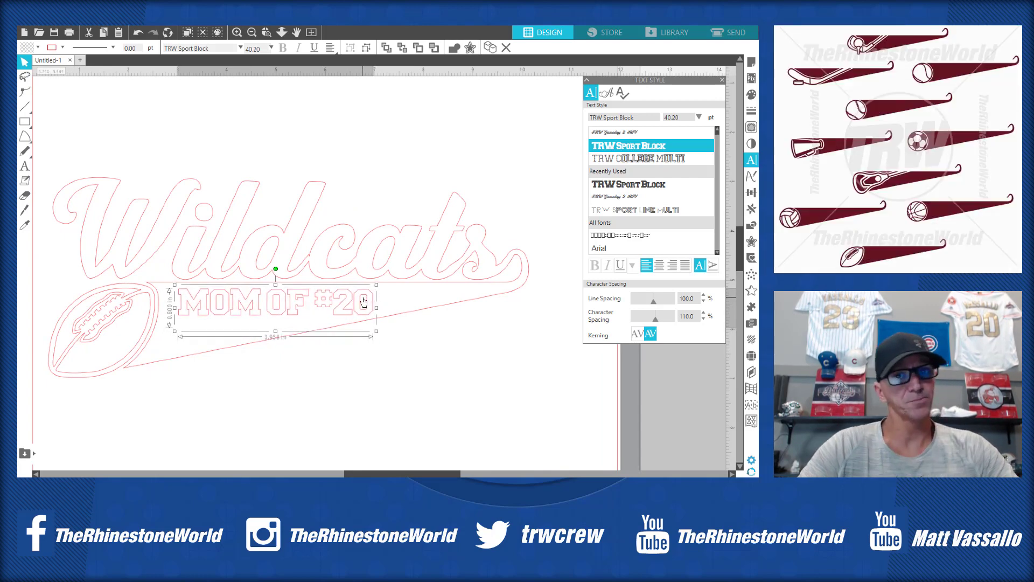
pyautogui.click(752, 389)
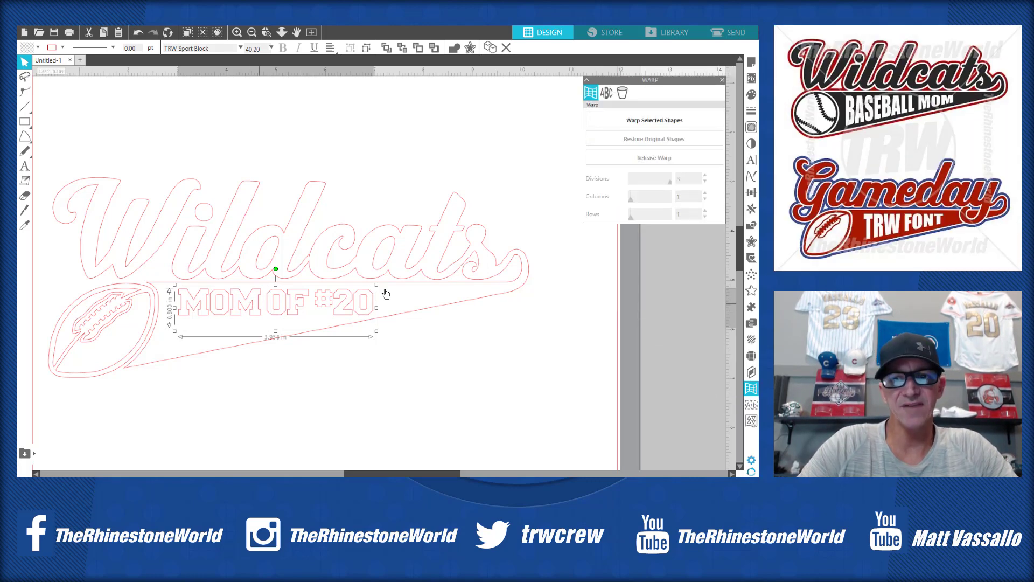
pyautogui.click(645, 120)
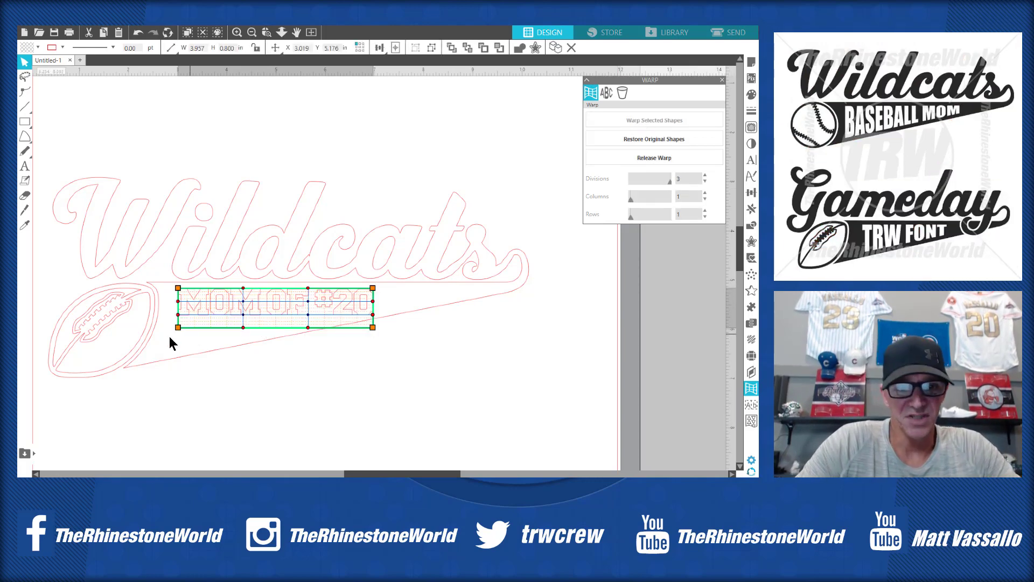
# Pull the warp's lower-left corner below the tail's lower edge and lower the inner points so the text tapers rightward.
pyautogui.moveTo(178, 327); pyautogui.dragTo(177, 374)
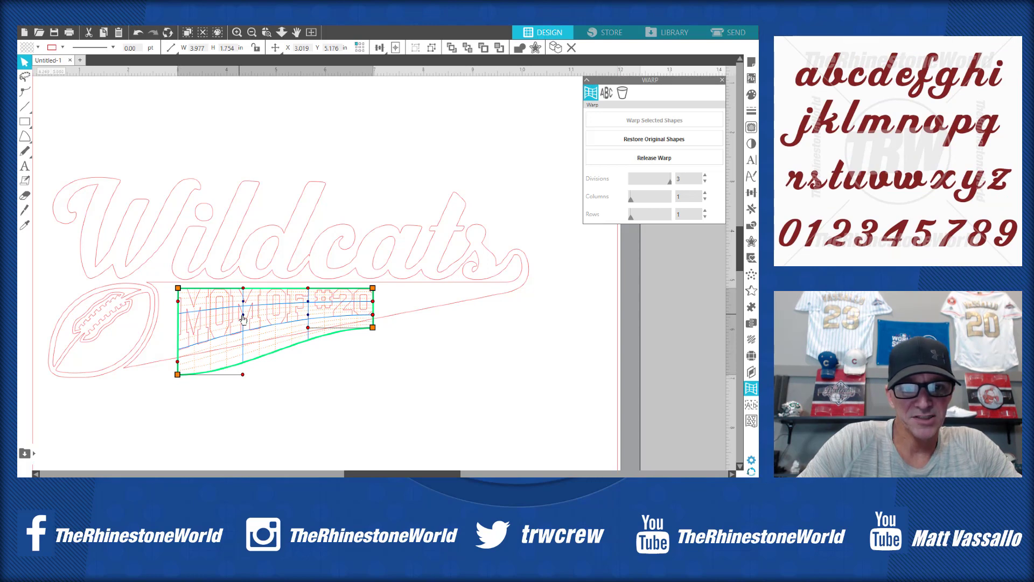
pyautogui.moveTo(243, 319); pyautogui.dragTo(242, 345)
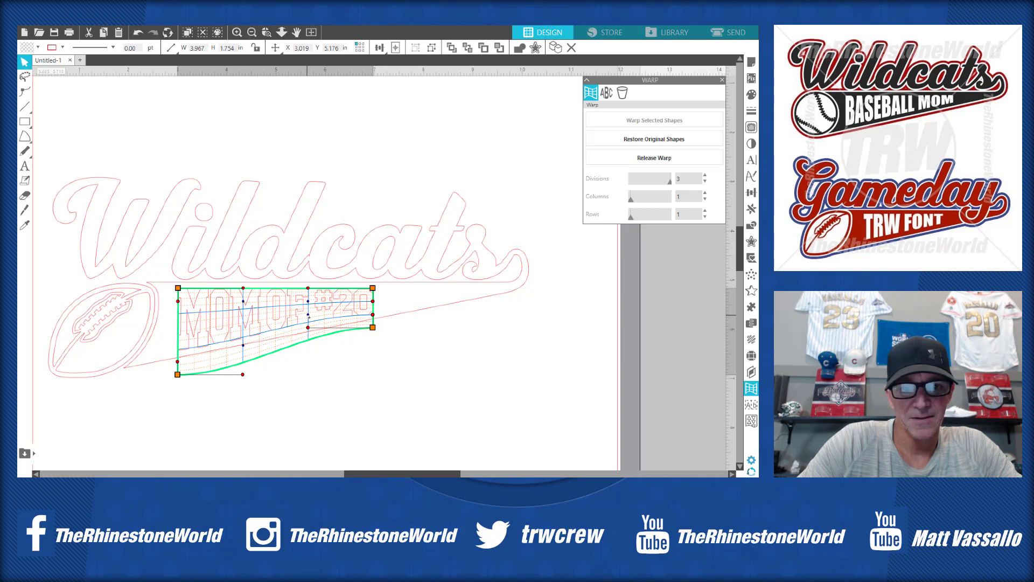
pyautogui.moveTo(308, 316); pyautogui.dragTo(308, 328)
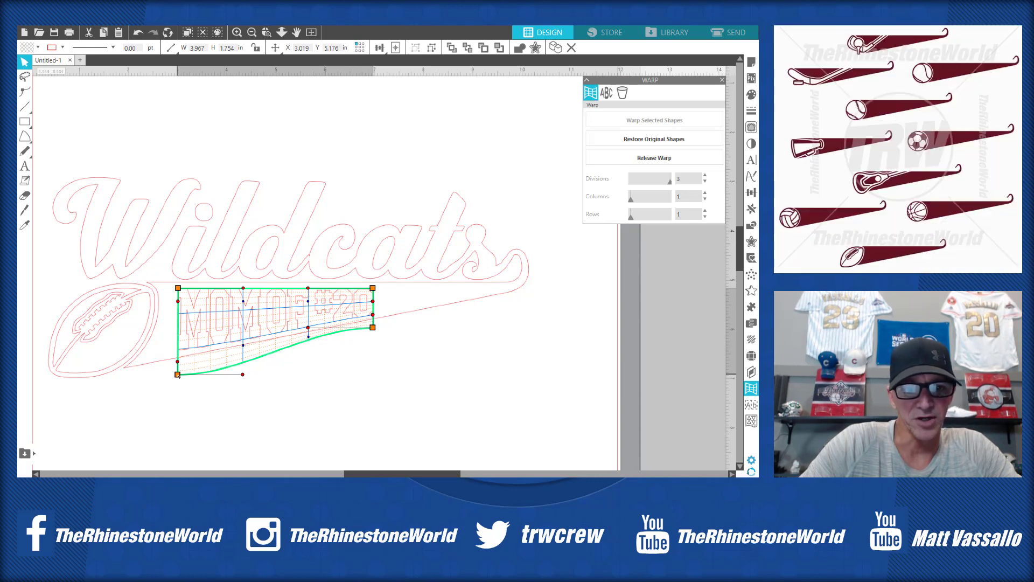
# Lower the warp's bottom-left corner slightly and straighten its bottom edge into a diagonal running along the tail's lower edge.
pyautogui.moveTo(178, 380); pyautogui.dragTo(178, 376)
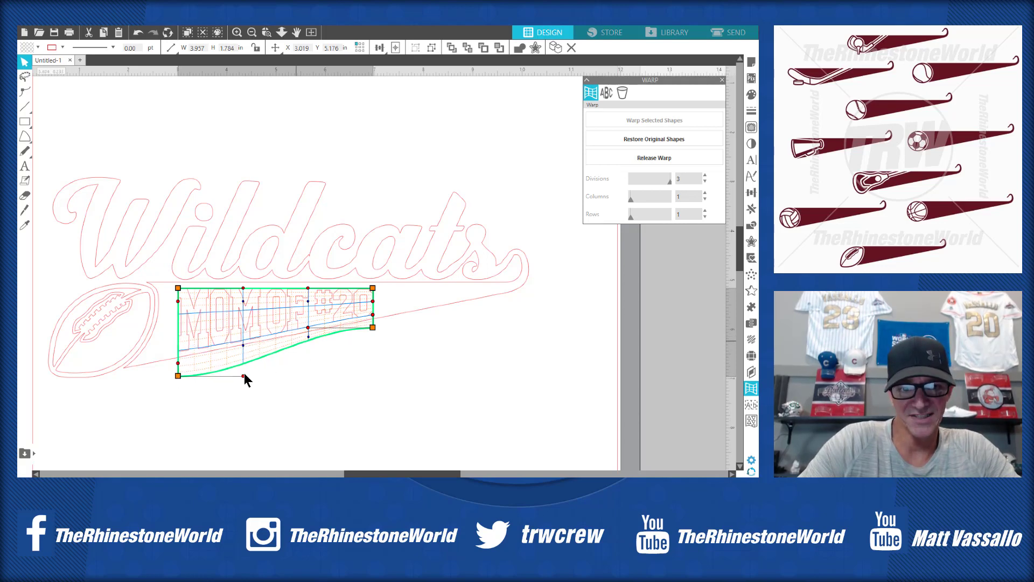
pyautogui.moveTo(245, 373); pyautogui.dragTo(235, 364)
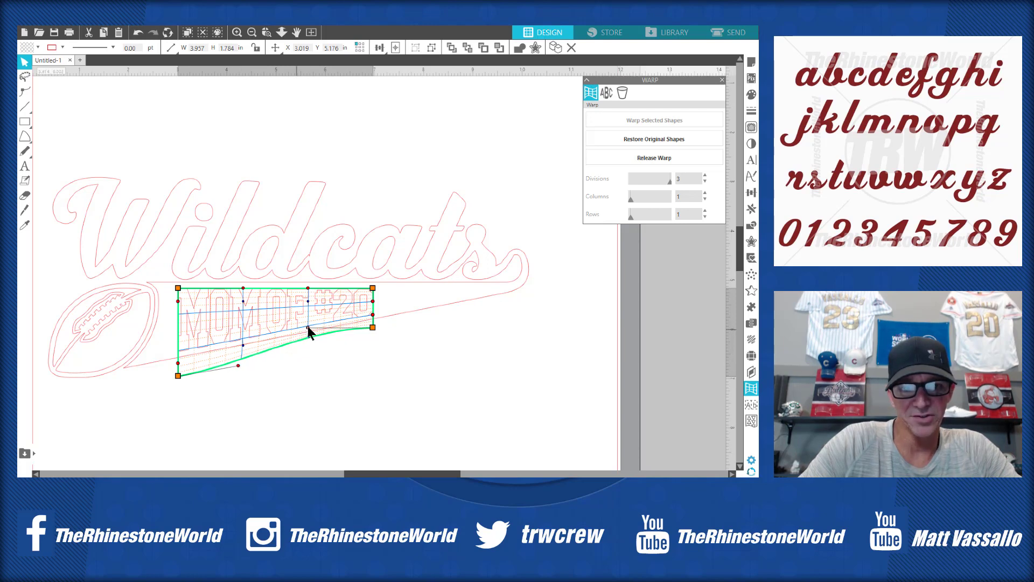
pyautogui.moveTo(308, 335); pyautogui.dragTo(309, 341)
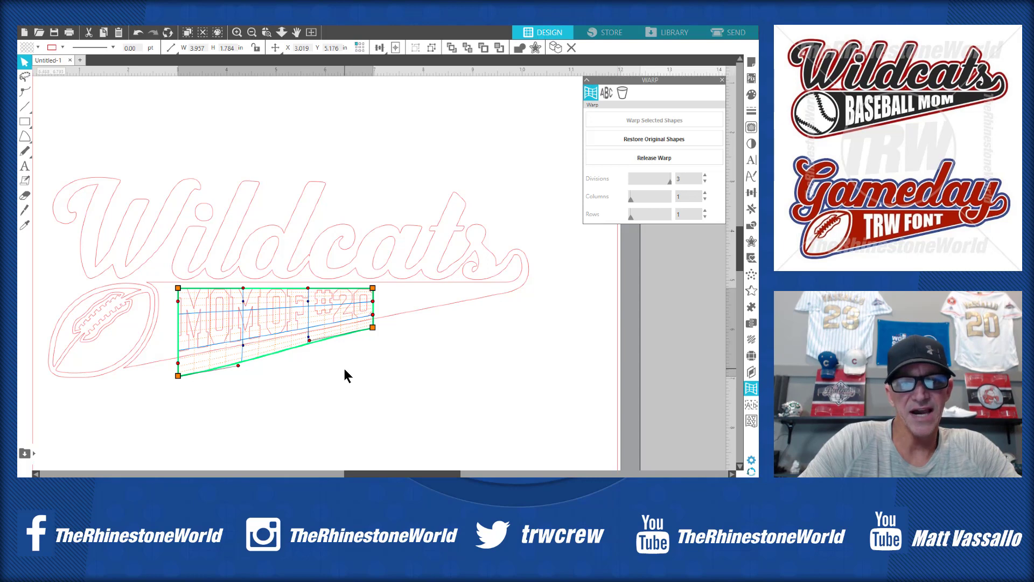
pyautogui.click(400, 327)
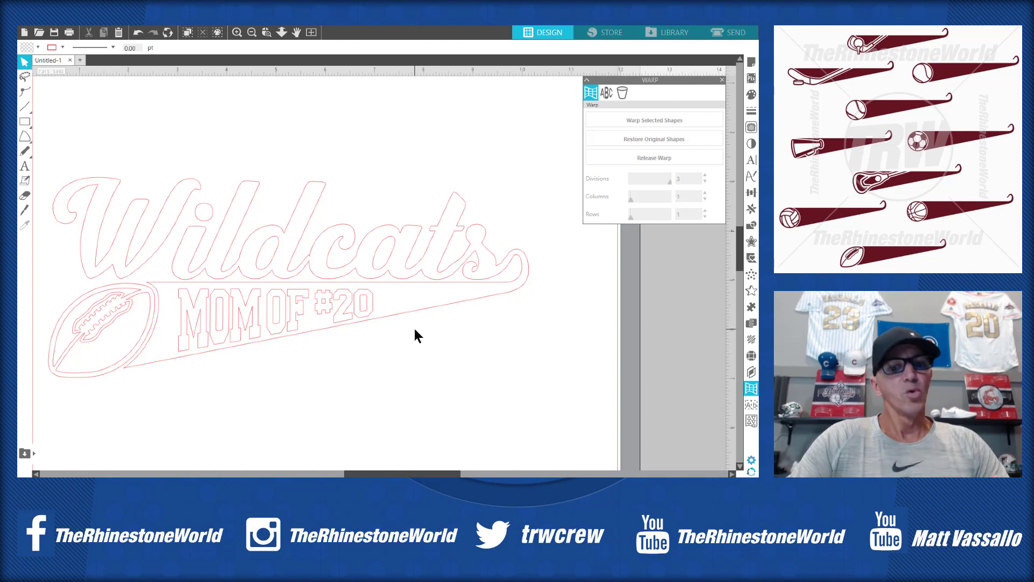
pyautogui.scroll(-1, 388, 296)
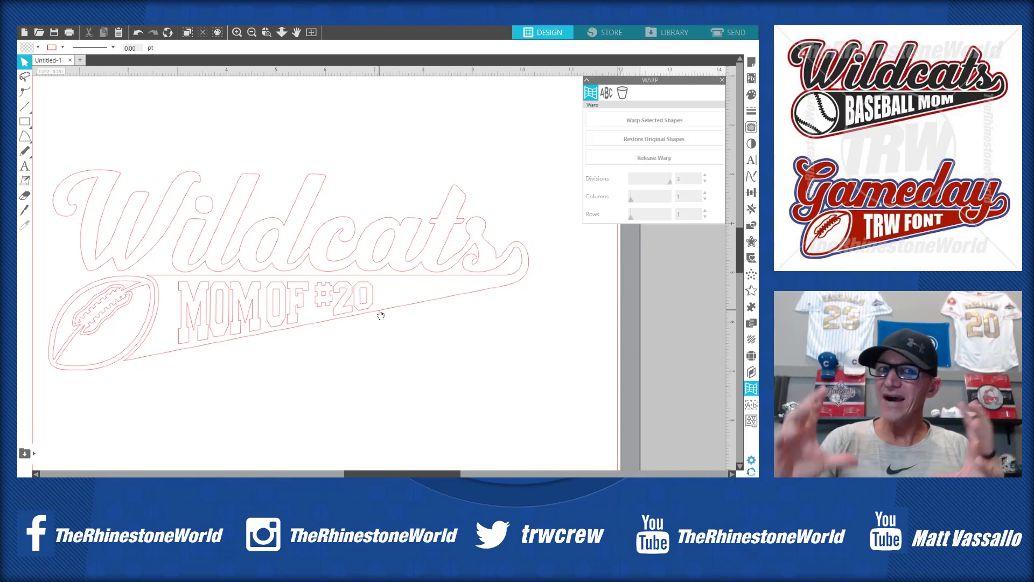
# Open the warped text for editing and replace the number 20 with 45.
pyautogui.click(348, 302)
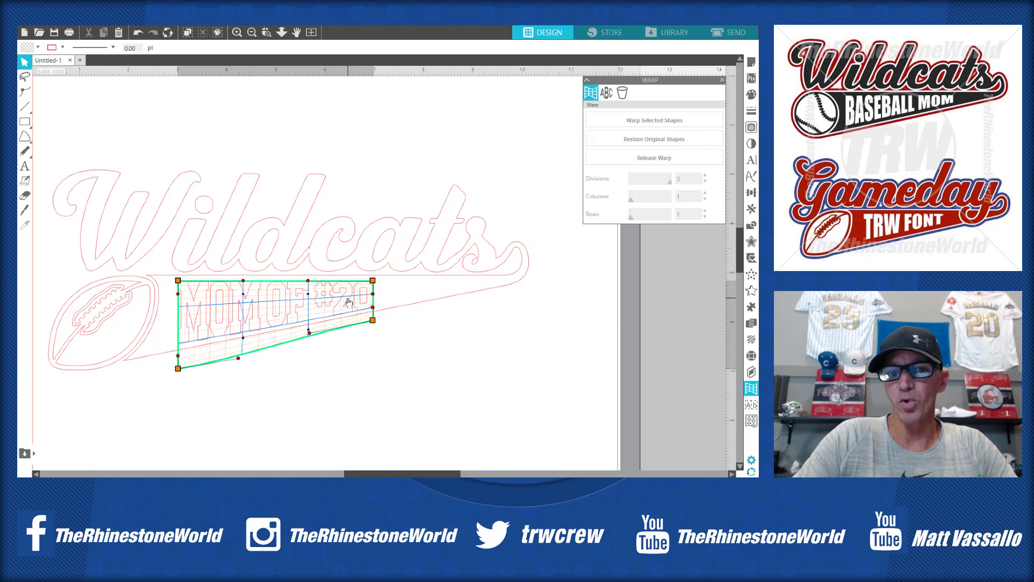
pyautogui.click(348, 302)
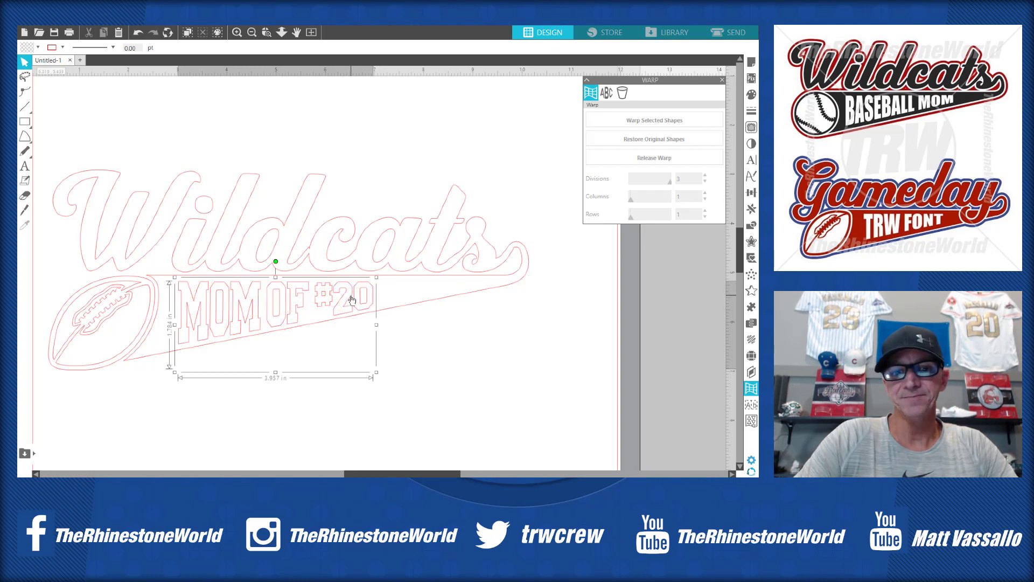
pyautogui.click(350, 299)
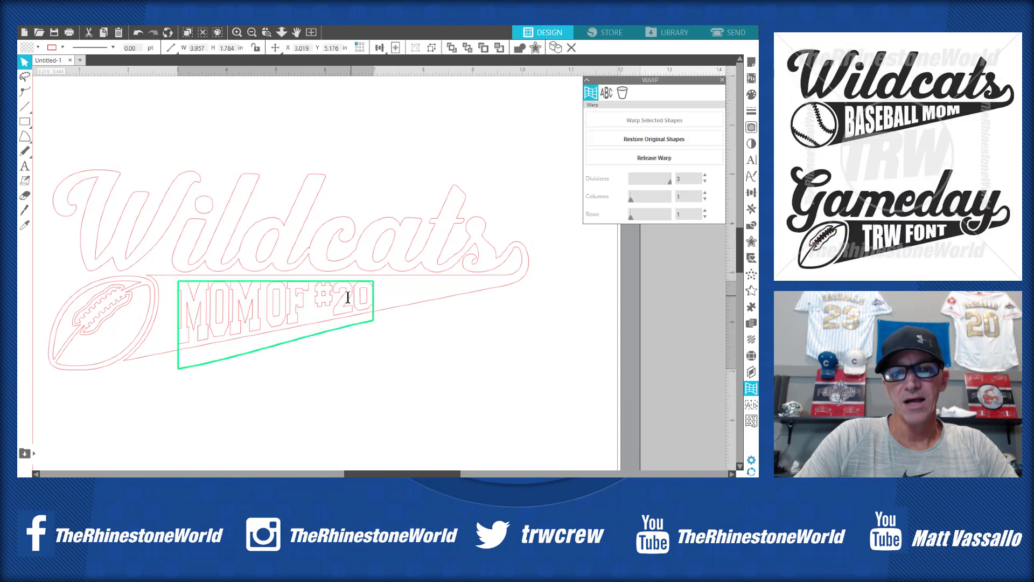
pyautogui.moveTo(335, 299); pyautogui.dragTo(380, 299)
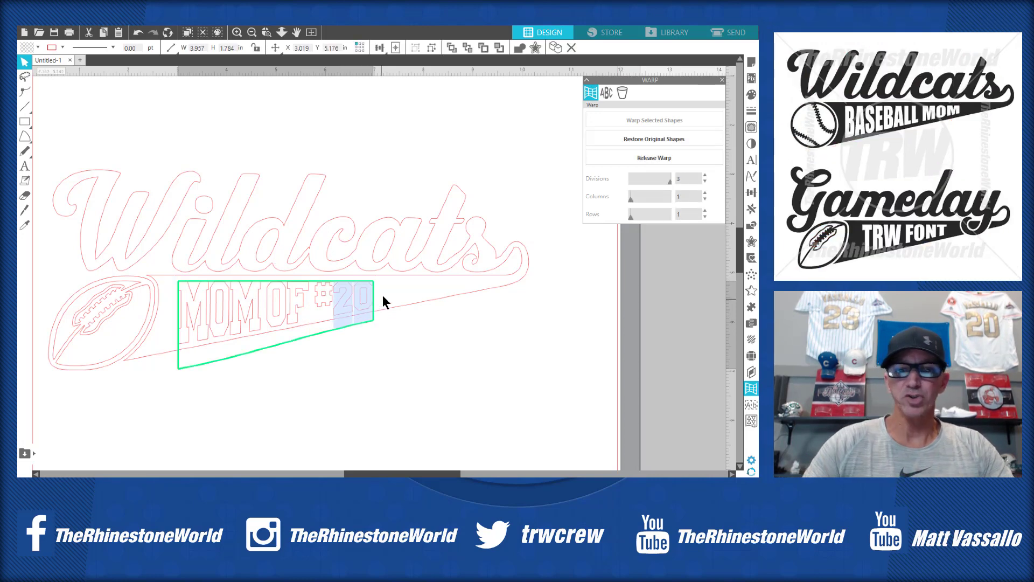
pyautogui.write('45')
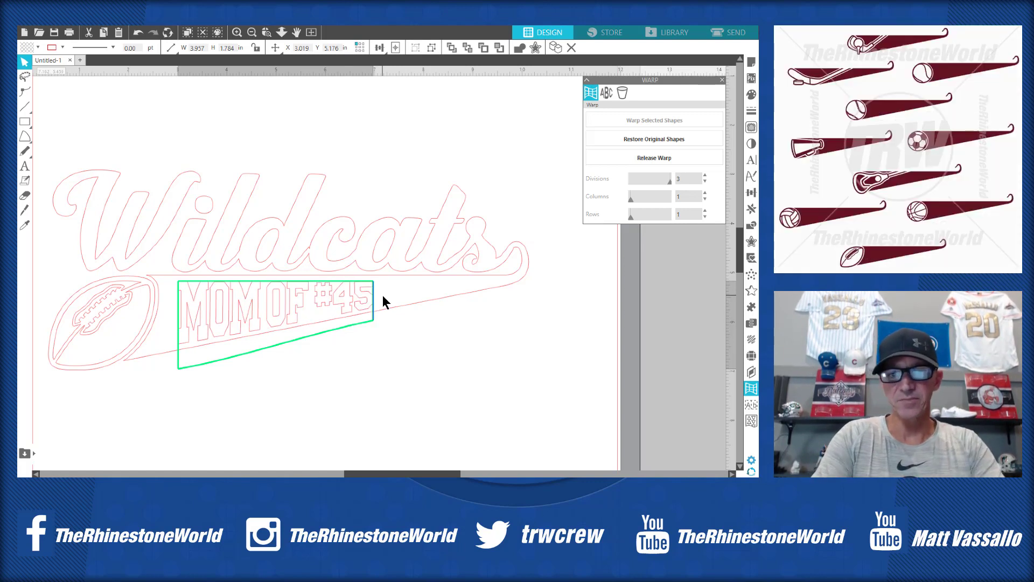
# Replace the entire warped text with FOOTBALL MOM and move it slightly up and right inside the tail.
pyautogui.press('BackSpace')
pyautogui.press('BackSpace')
pyautogui.press('BackSpace')
pyautogui.press('BackSpace')
pyautogui.press('BackSpace')
pyautogui.press('BackSpace')
pyautogui.press('BackSpace')
pyautogui.press('BackSpace')
pyautogui.press('BackSpace')
pyautogui.press('BackSpace')
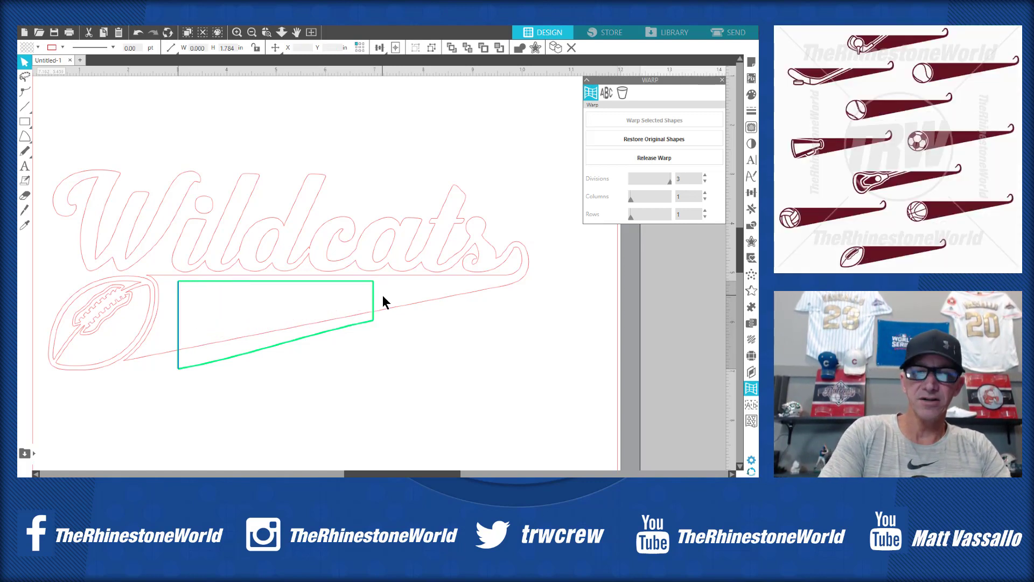
pyautogui.write('FOO')
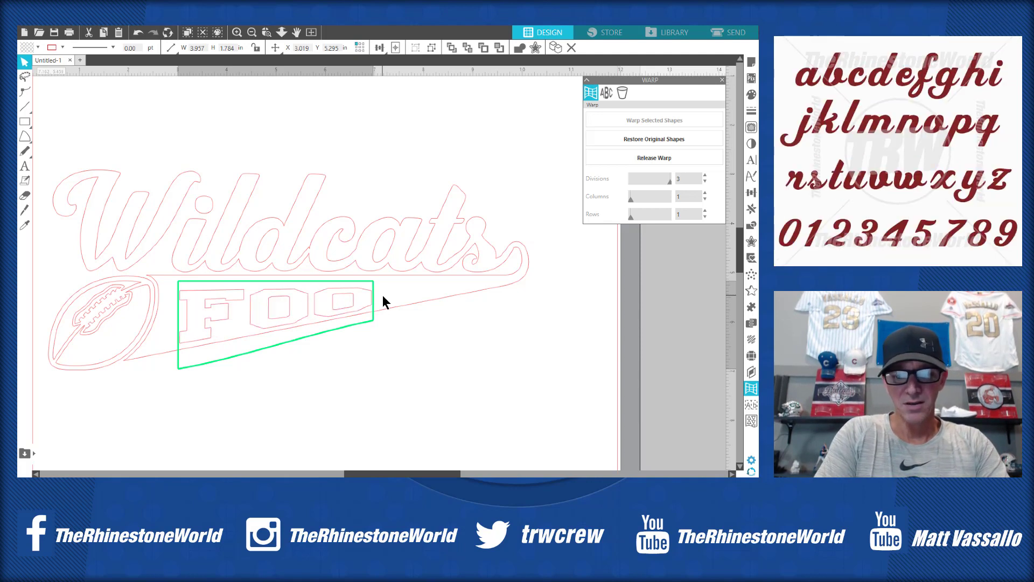
pyautogui.write('TBALL MOM')
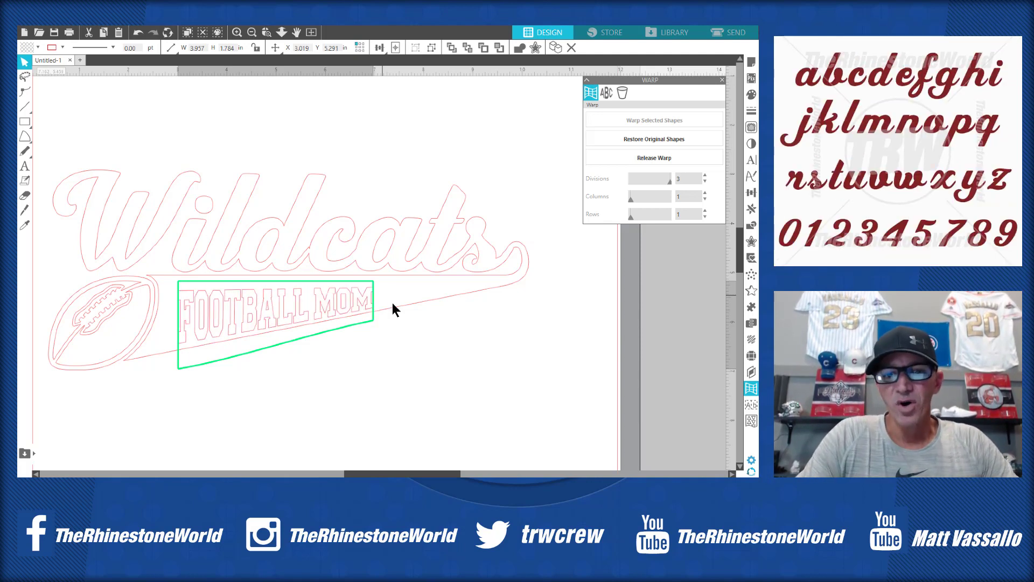
pyautogui.click(395, 322)
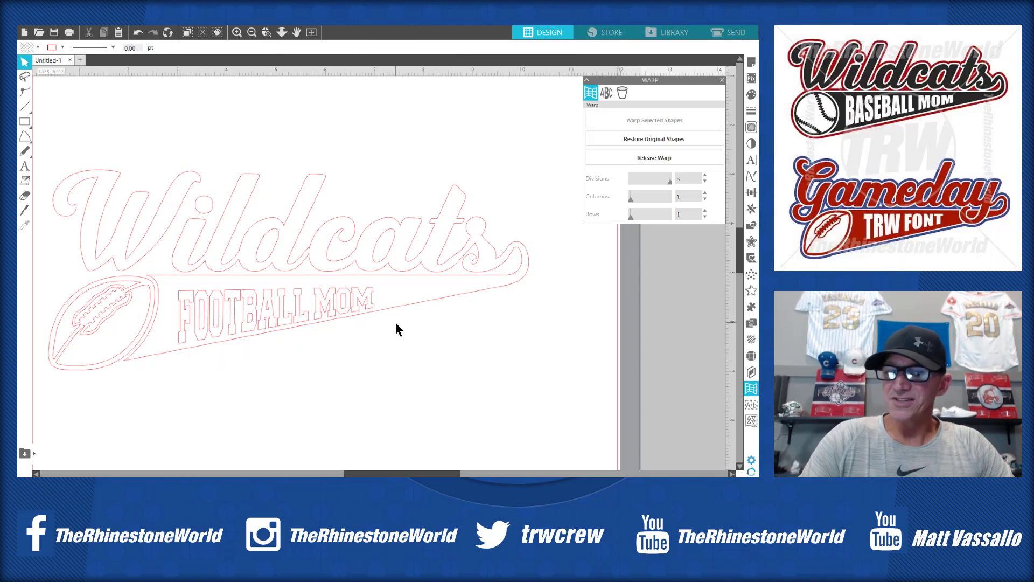
pyautogui.click(341, 309)
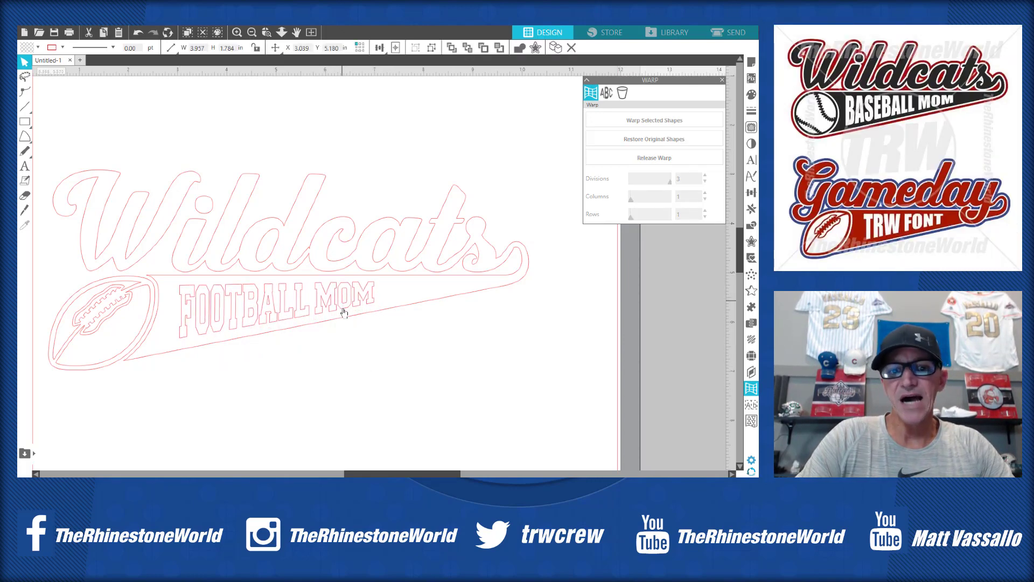
pyautogui.click(370, 368)
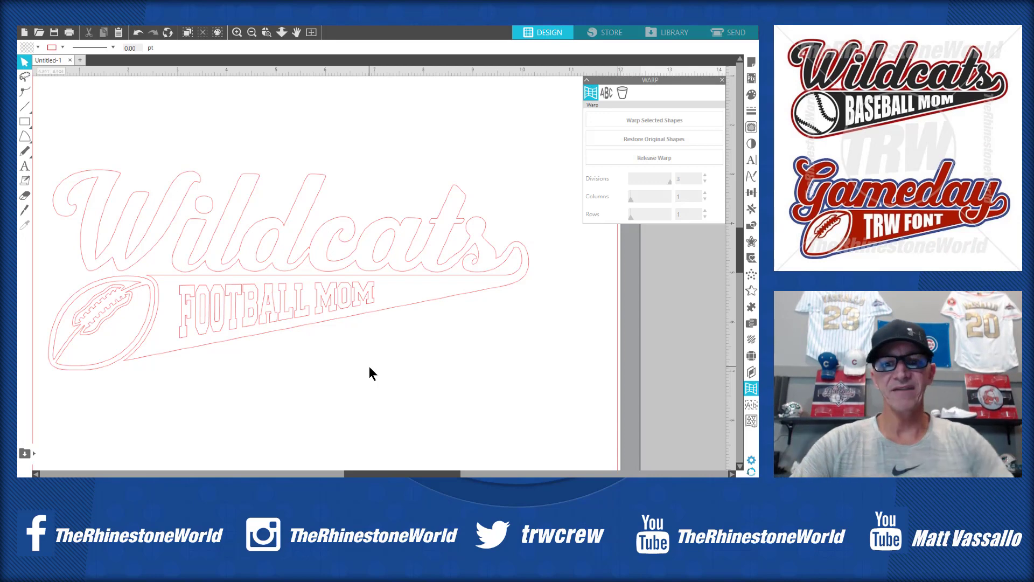
# Group the football with the joined tail and script lettering.
pyautogui.click(430, 299)
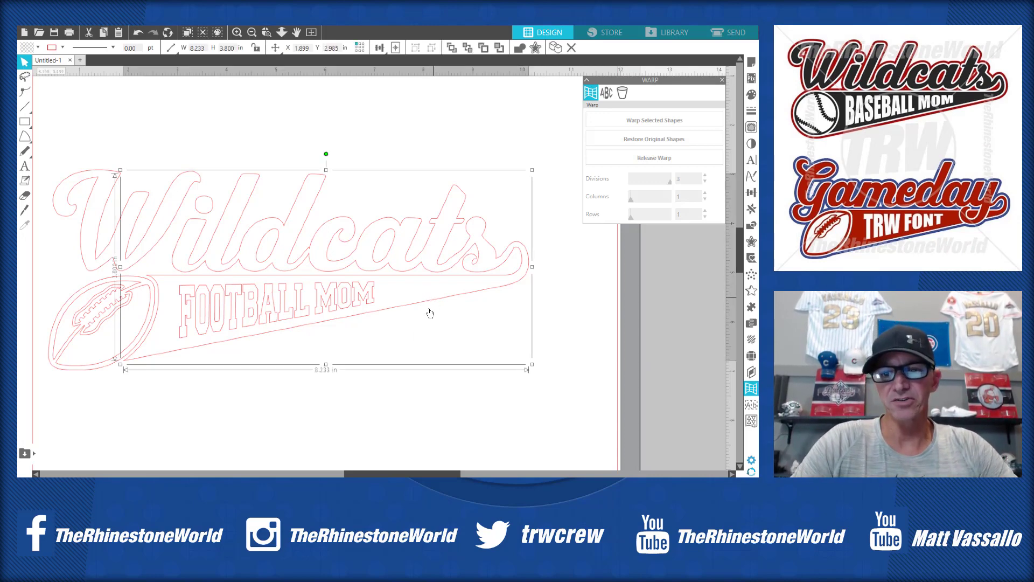
pyautogui.click(403, 113)
pyautogui.click(113, 300)
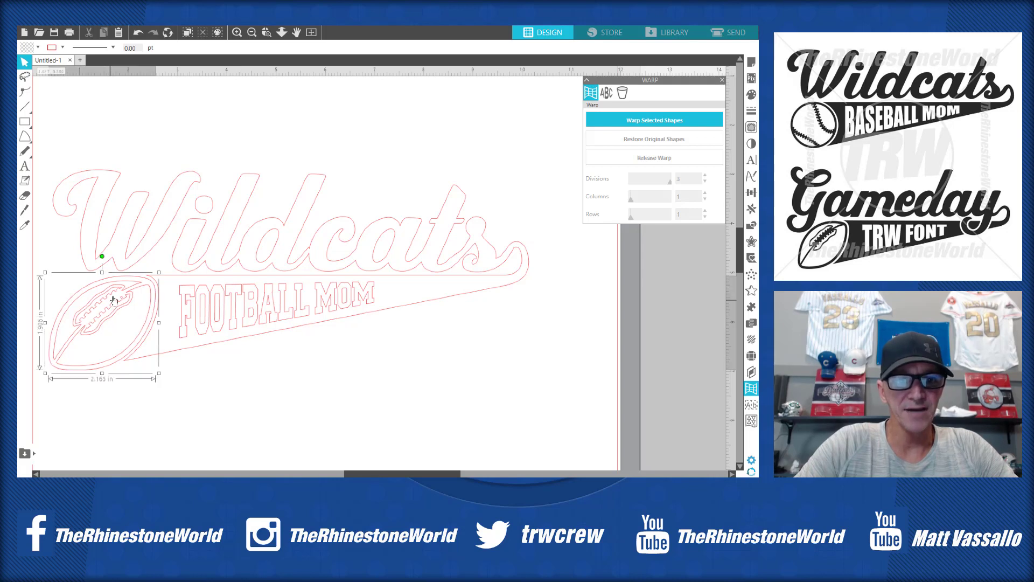
pyautogui.keyDown('shift'); pyautogui.click(173, 258); pyautogui.keyUp('shift')
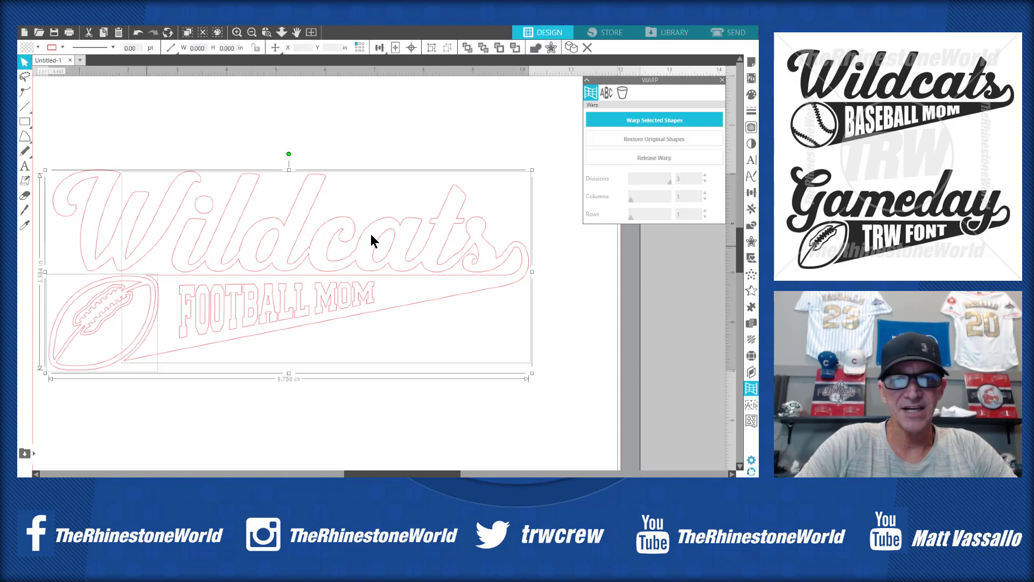
pyautogui.hotkey('ctrl', 'g')
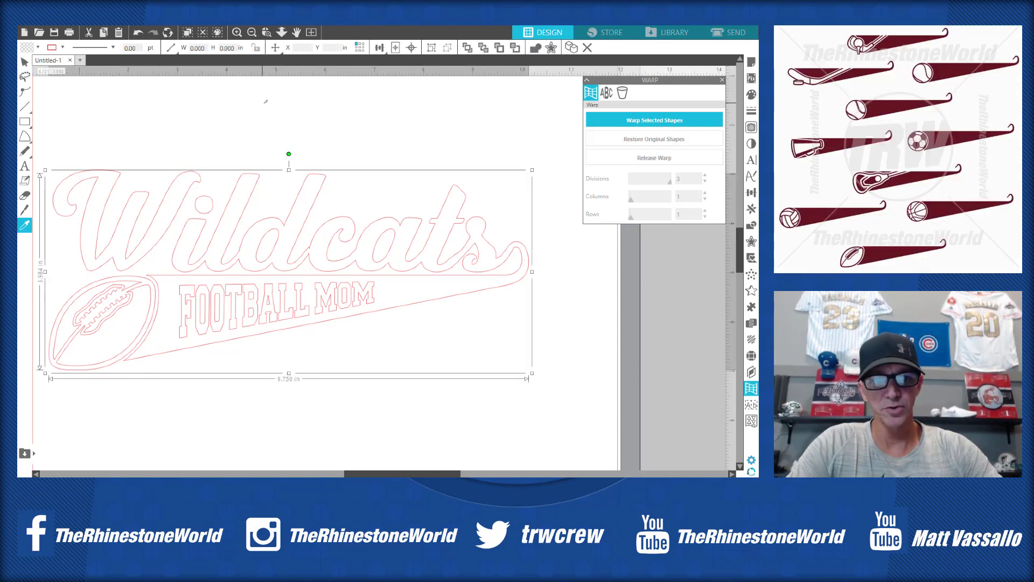
# Fill the grouped football, tail and lettering with blue, and give the W and the i's dot the same blue.
pyautogui.click(751, 96)
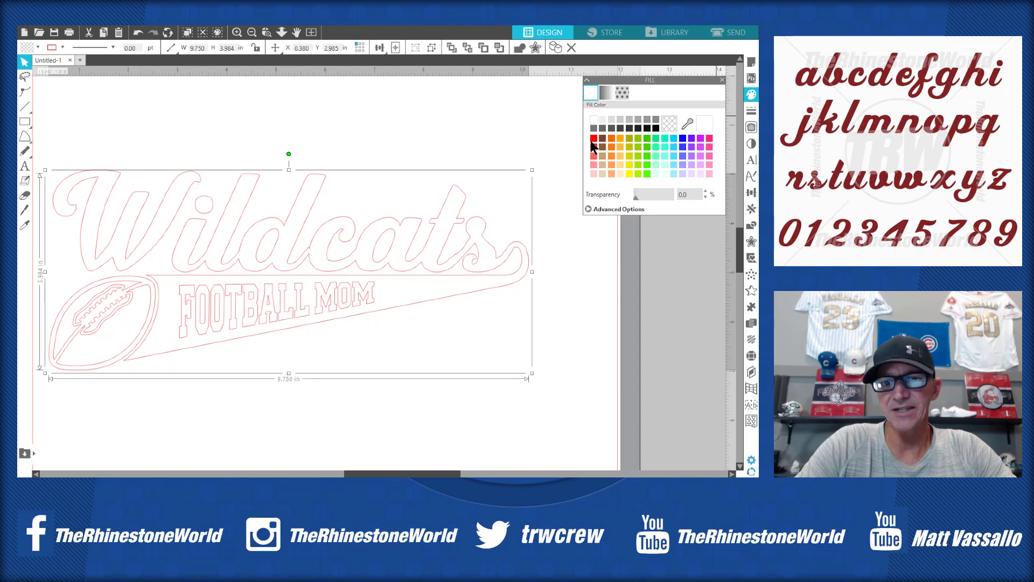
pyautogui.click(683, 139)
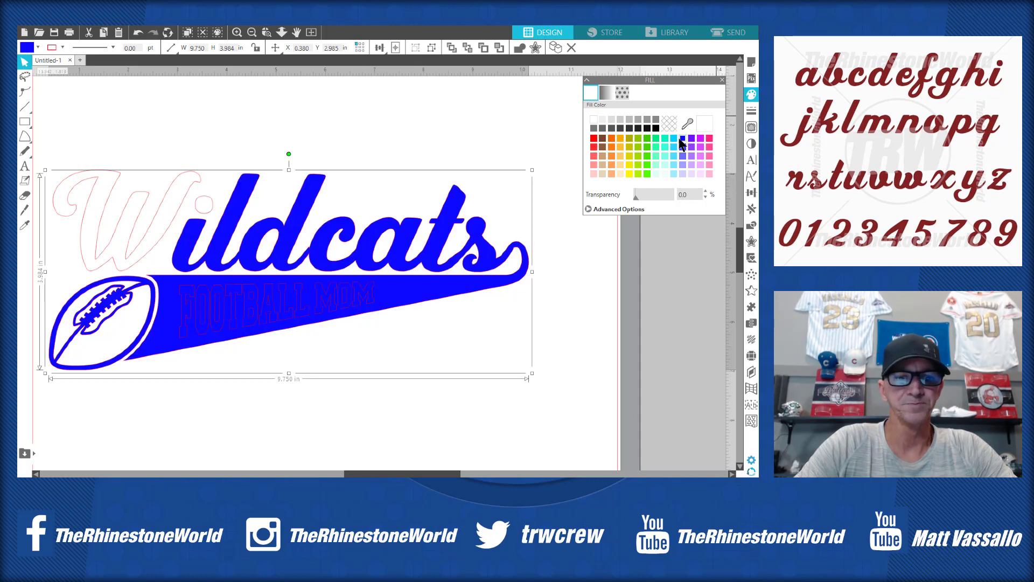
pyautogui.click(298, 124)
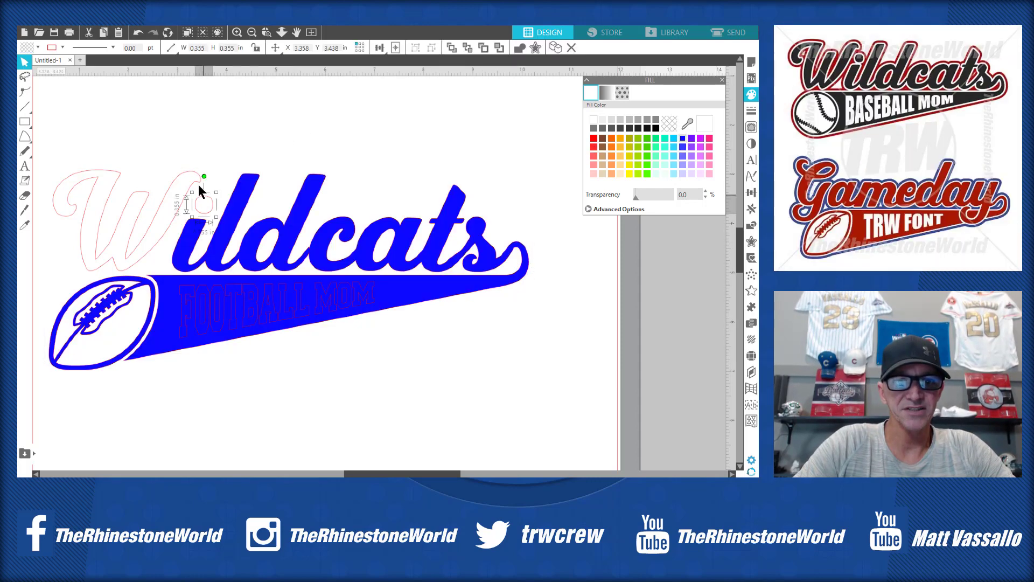
pyautogui.click(196, 174)
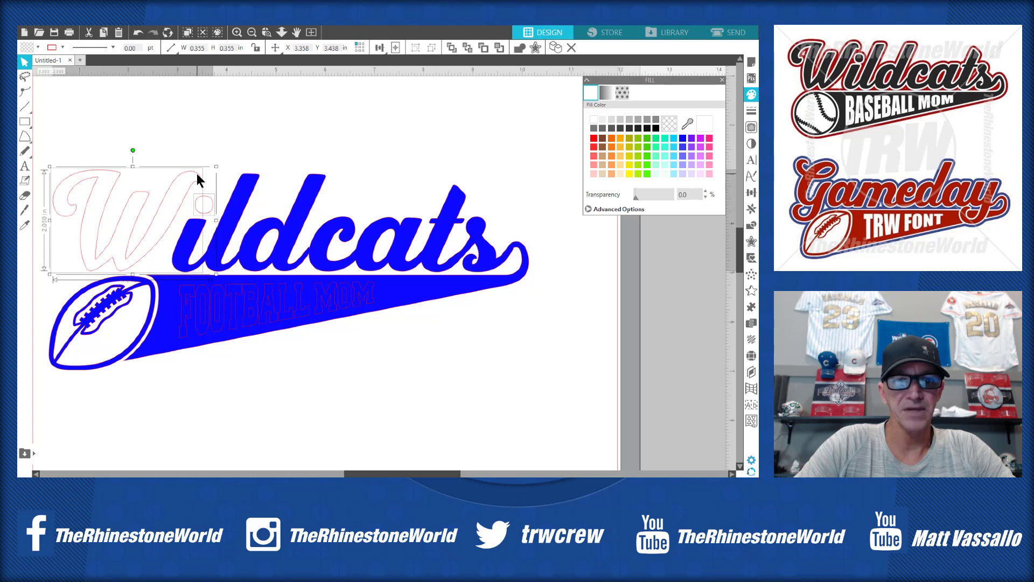
pyautogui.click(684, 138)
pyautogui.click(338, 124)
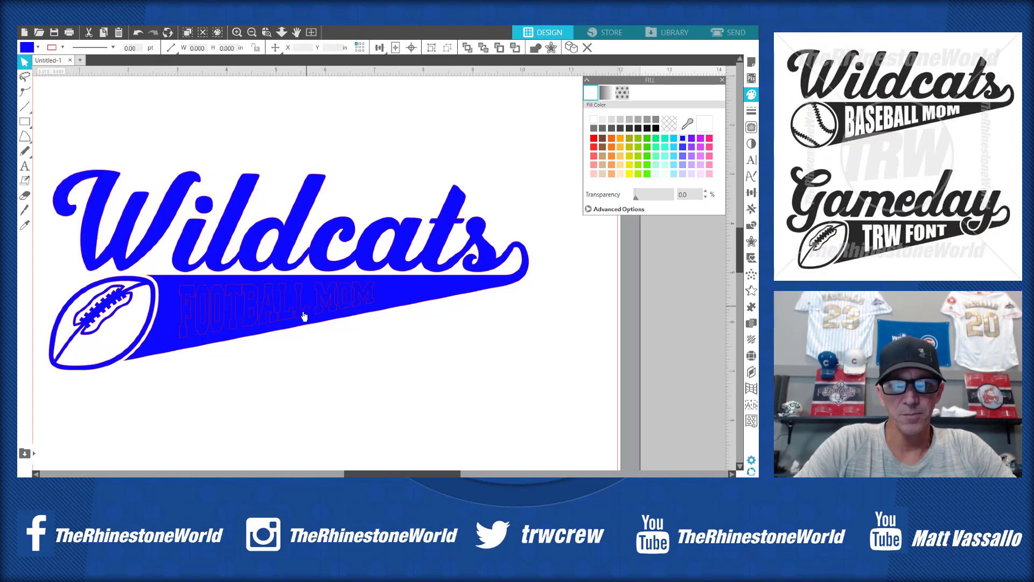
# Subtract the FOOTBALL MOM text from the blue football tail and select all parts of the logo together.
pyautogui.click(305, 315)
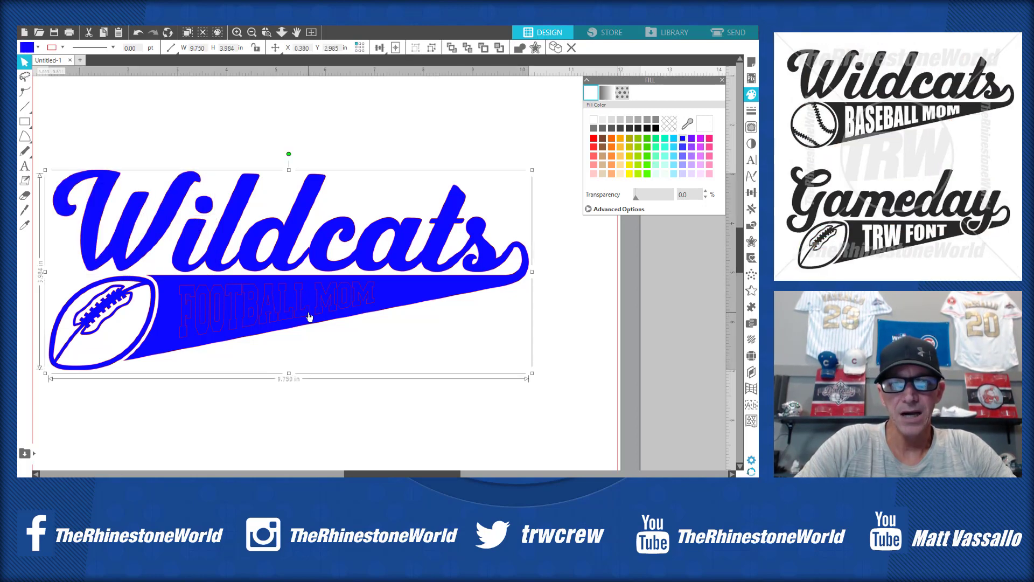
pyautogui.click(310, 317)
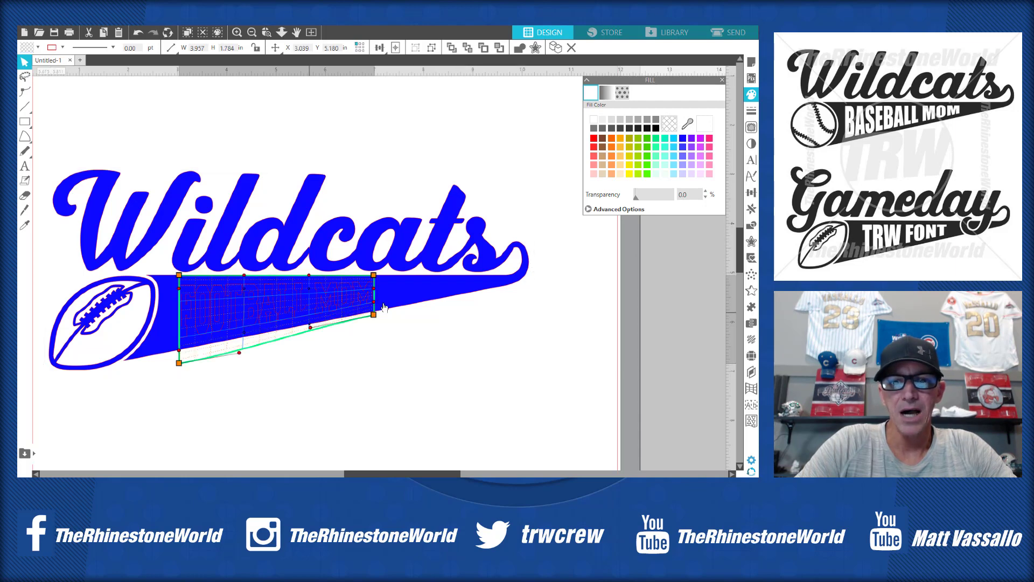
pyautogui.keyDown('shift'); pyautogui.click(405, 294); pyautogui.keyUp('shift')
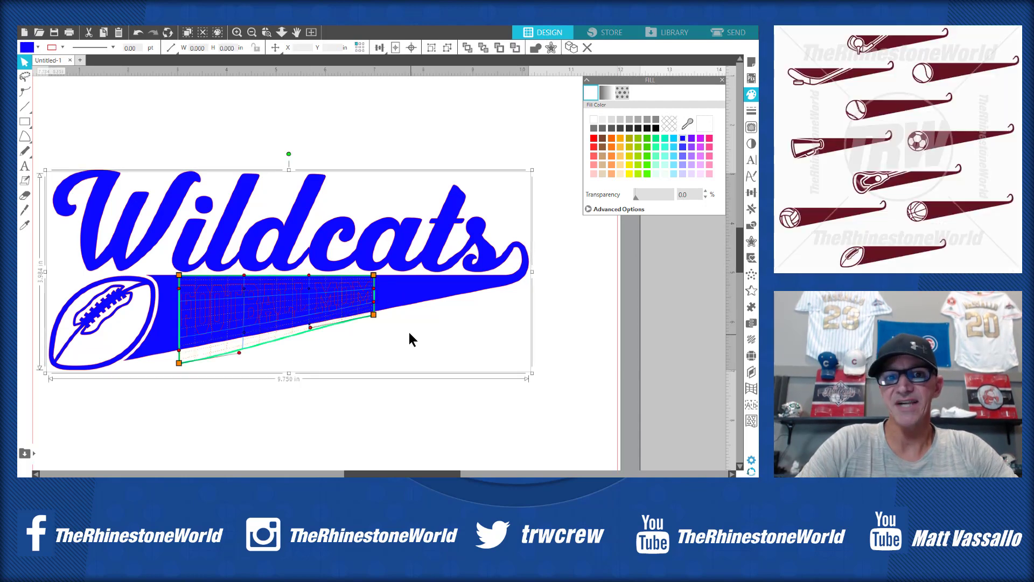
pyautogui.click(751, 229)
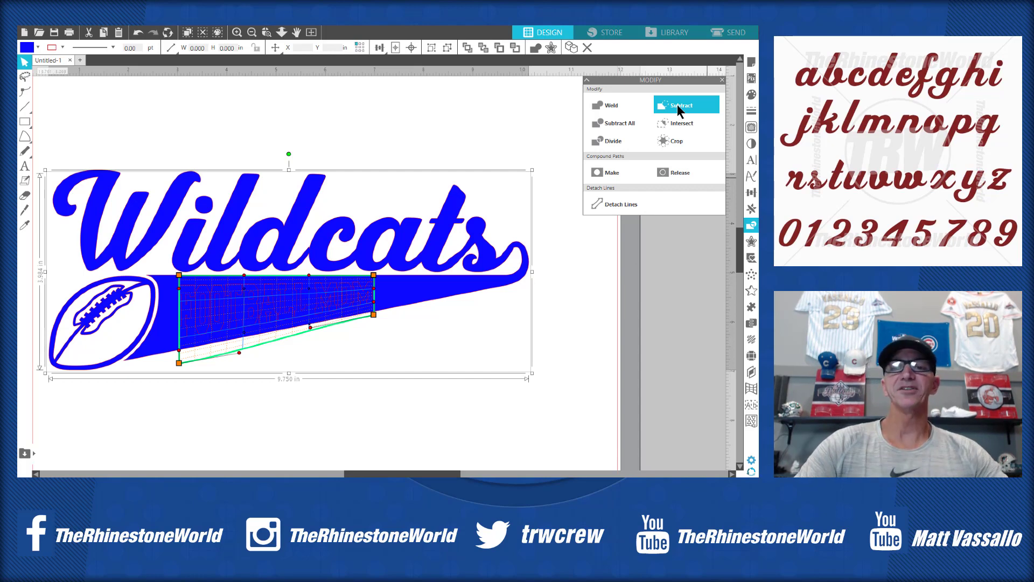
pyautogui.click(678, 104)
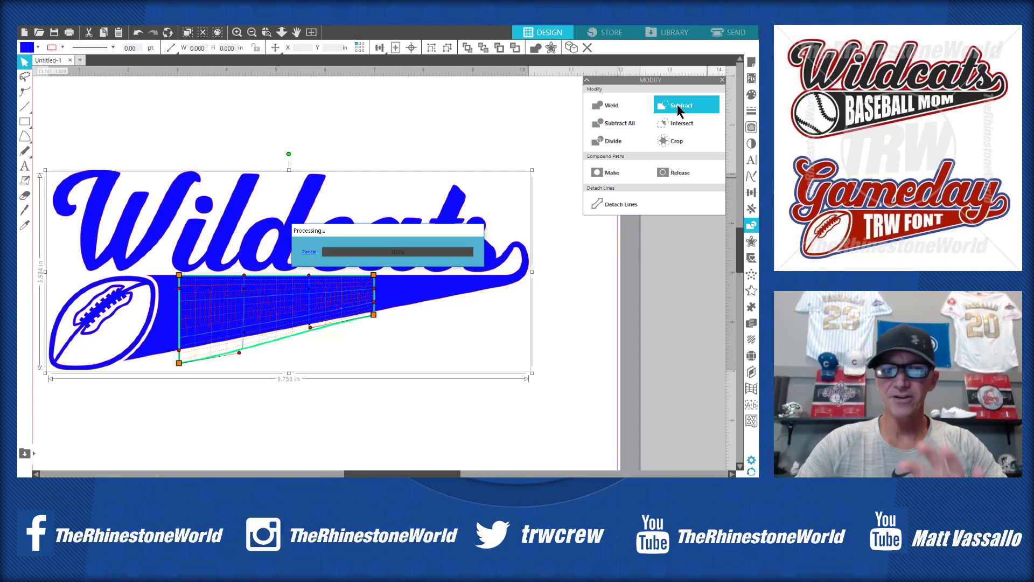
pyautogui.click(432, 407)
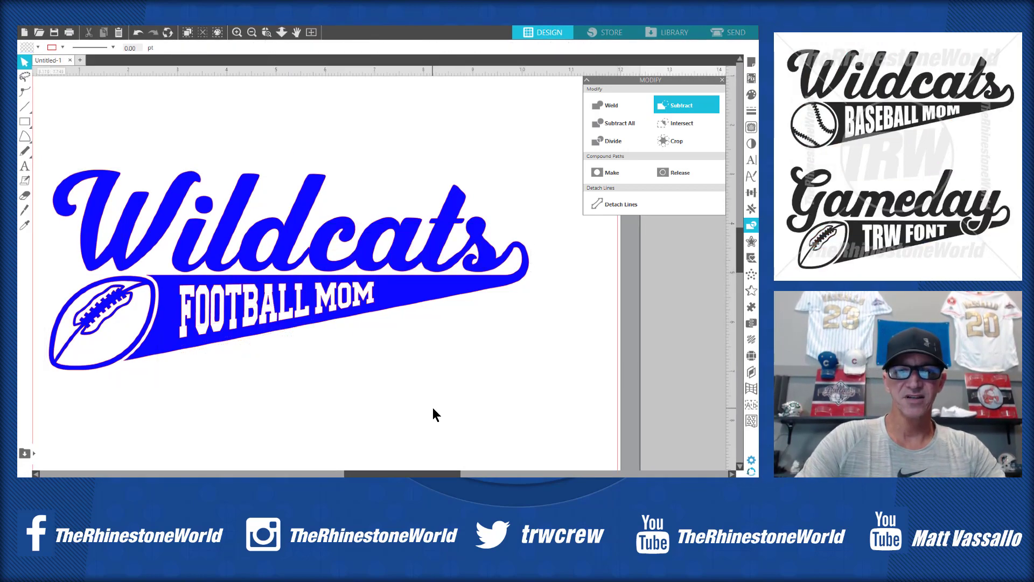
pyautogui.moveTo(529, 125); pyautogui.dragTo(64, 415)
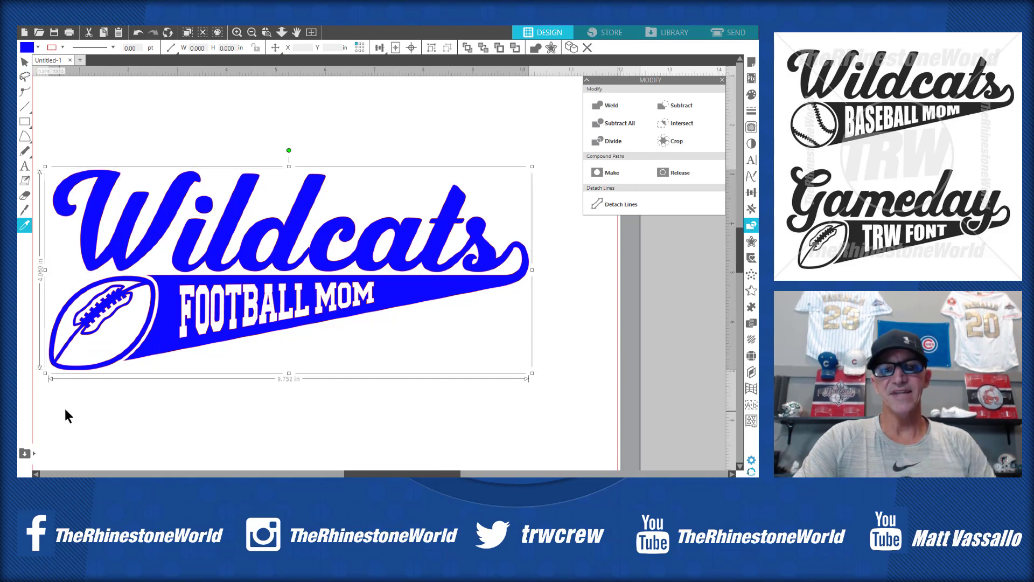
pyautogui.click(311, 392)
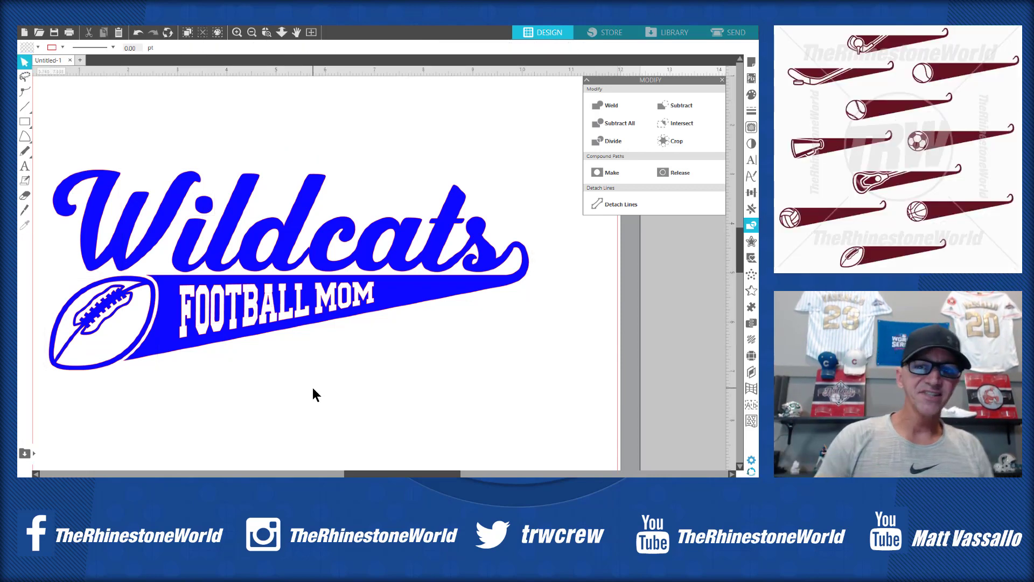